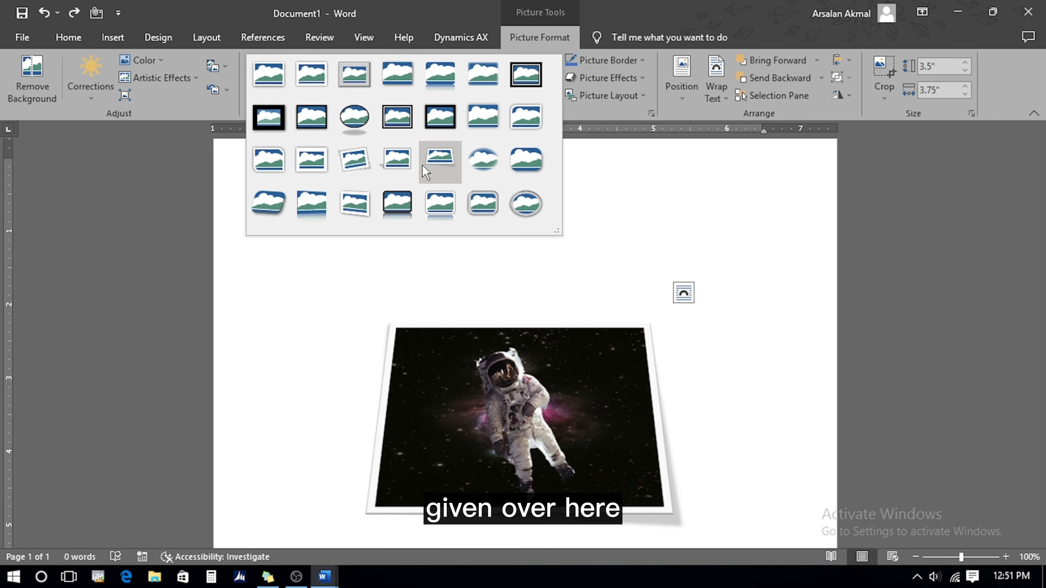
Apply the double black frame style to the astronaut picture and give it a top bevel using the 3-D format options.
click(525, 76)
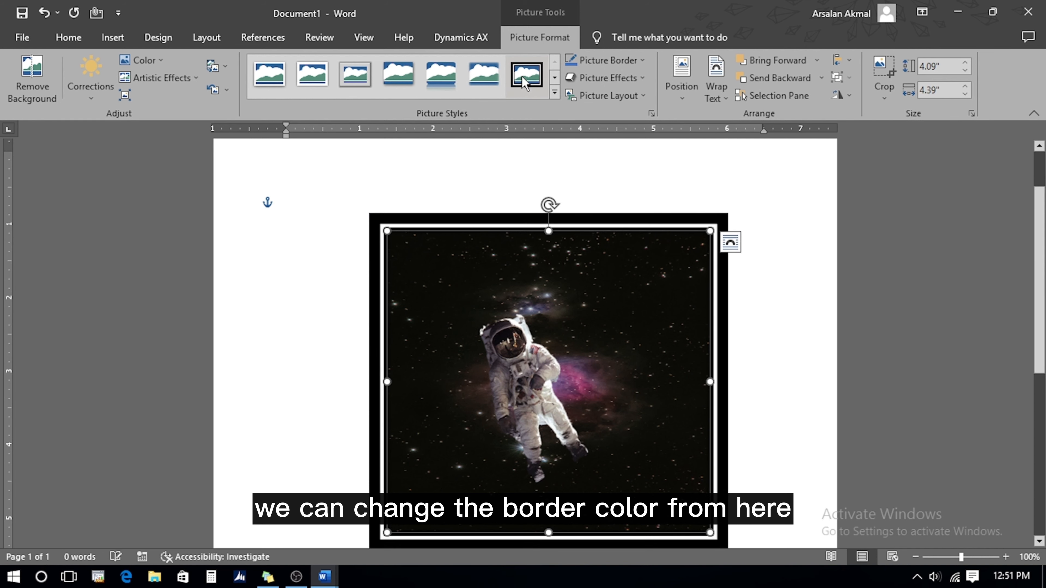
click(614, 60)
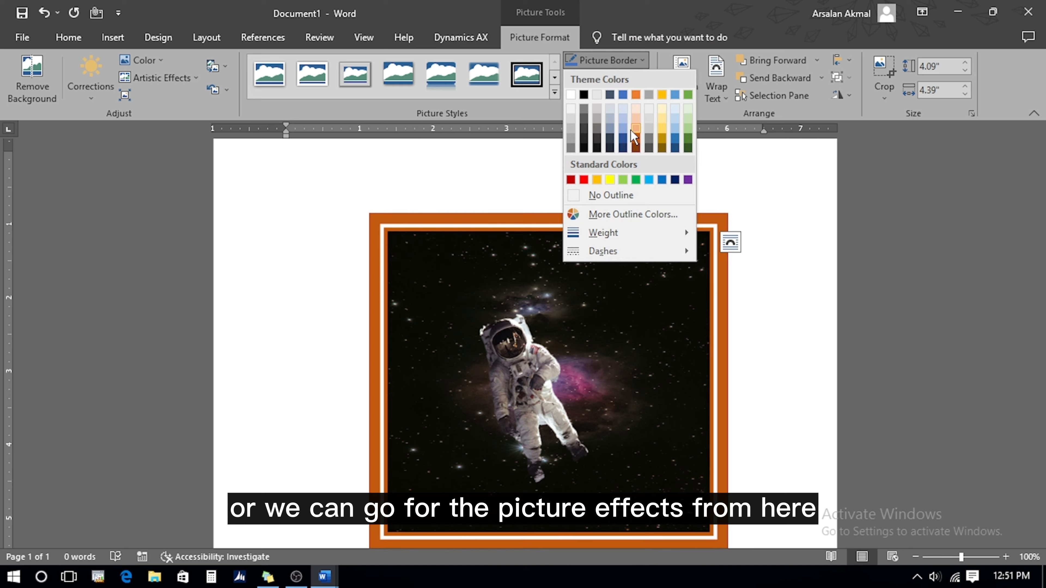
click(607, 77)
mouse_move(641, 108)
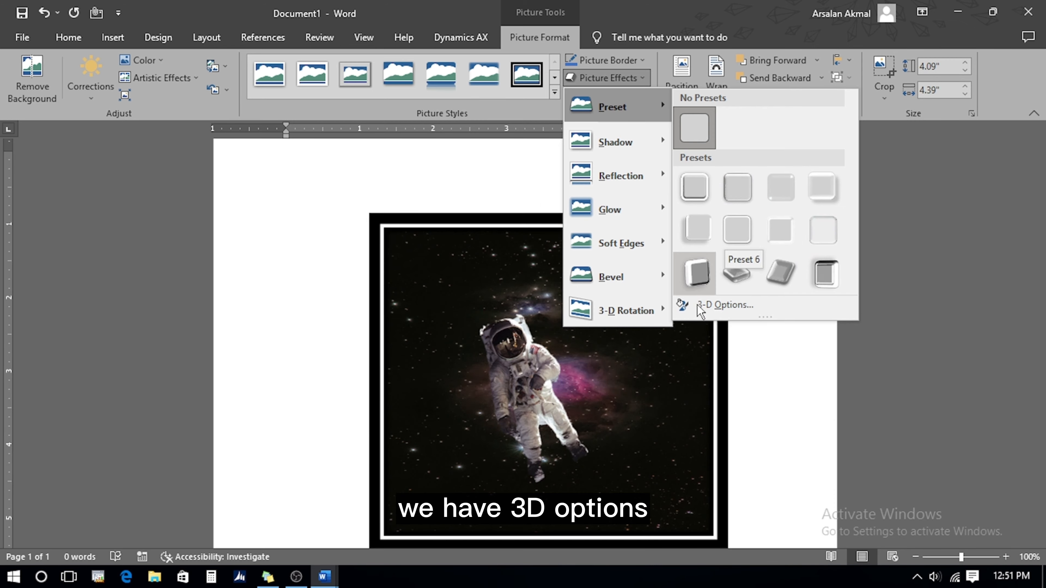
click(696, 228)
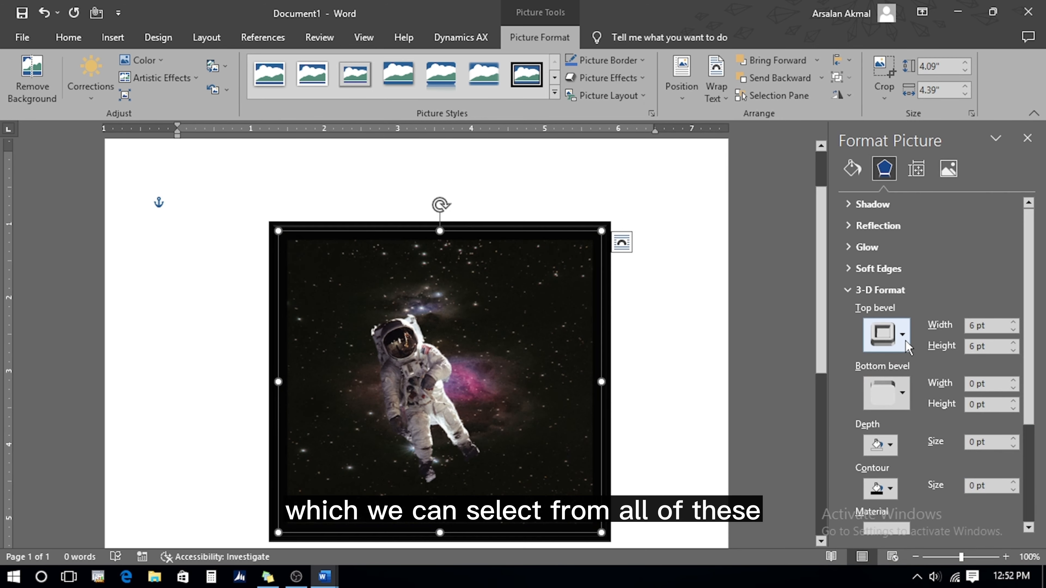
click(888, 334)
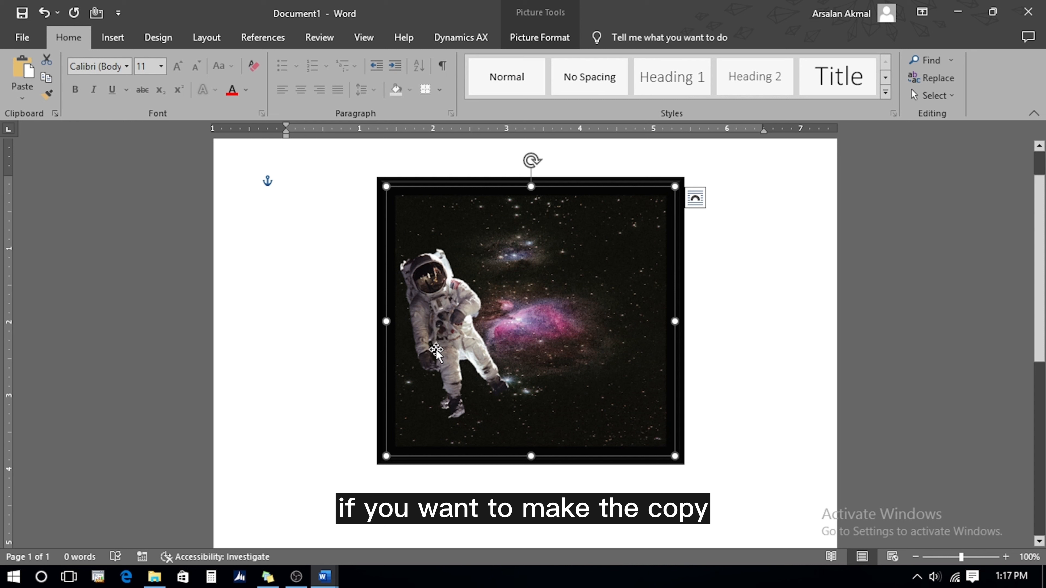
Duplicate the astronaut cutout and place the copy beside the original, over the right half of the space picture.
click(449, 314)
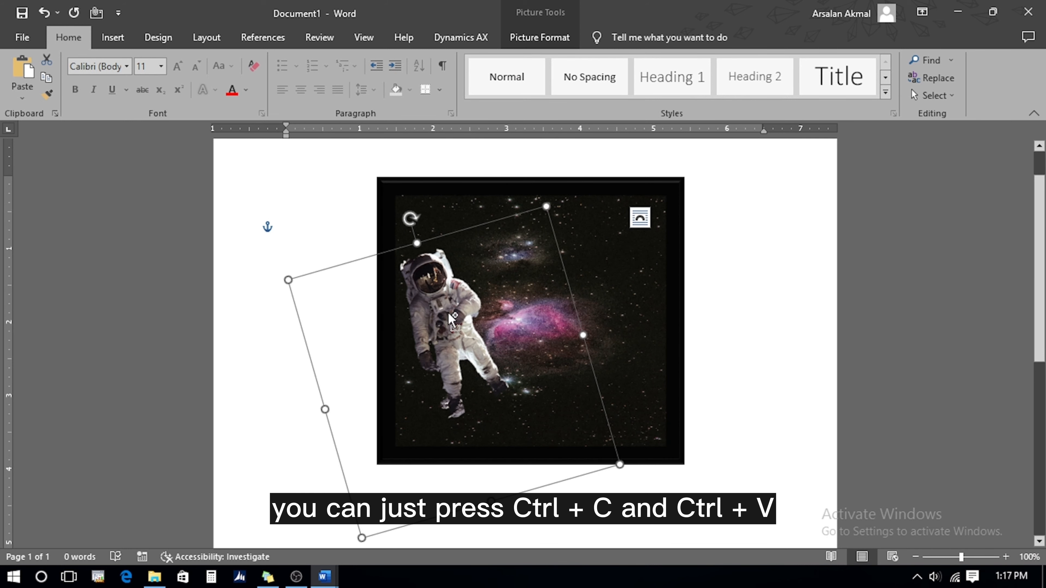
ctrl+drag(448, 312, 609, 286)
key(ctrl+z)
key(ctrl+z)
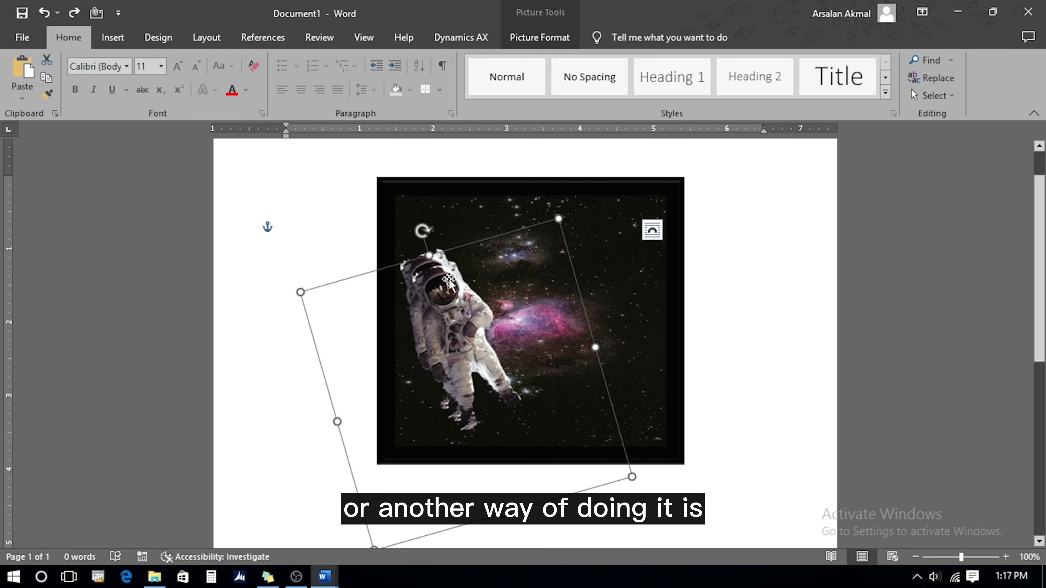
ctrl+drag(432, 306, 567, 274)
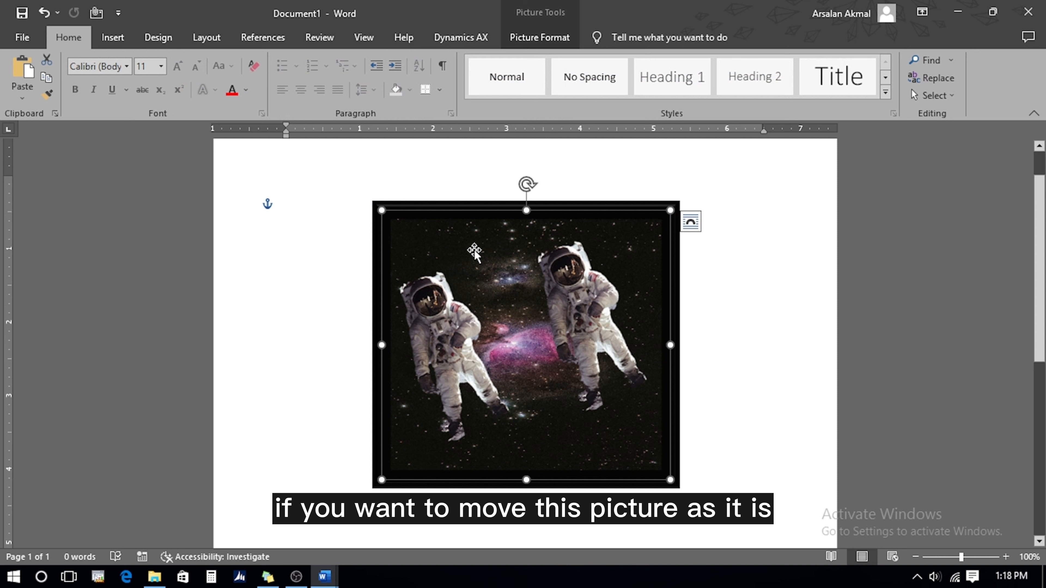
Select the space background together with both astronauts and move all three pictures slightly as one.
click(570, 293)
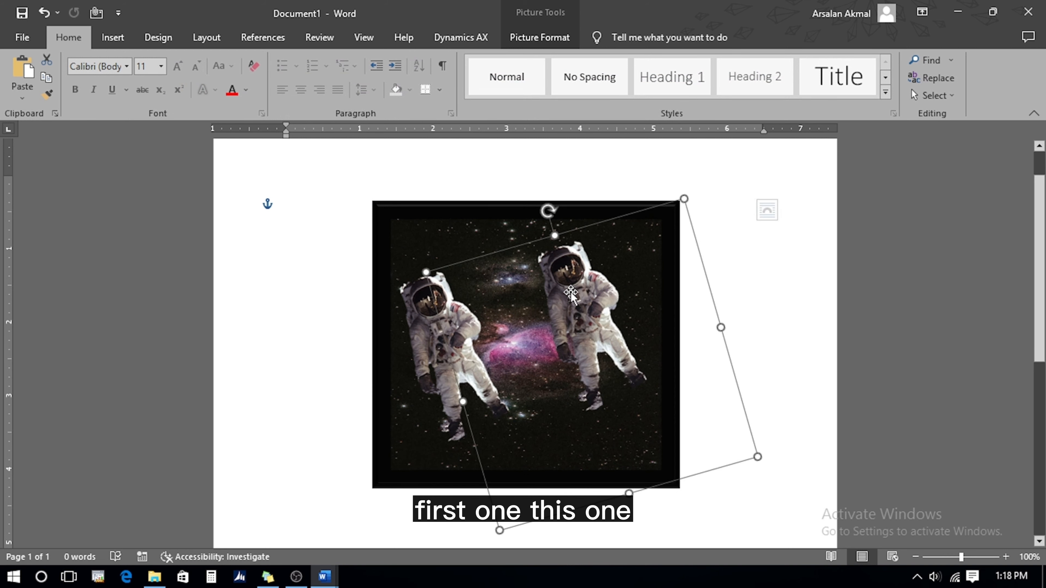
click(420, 326)
click(463, 224)
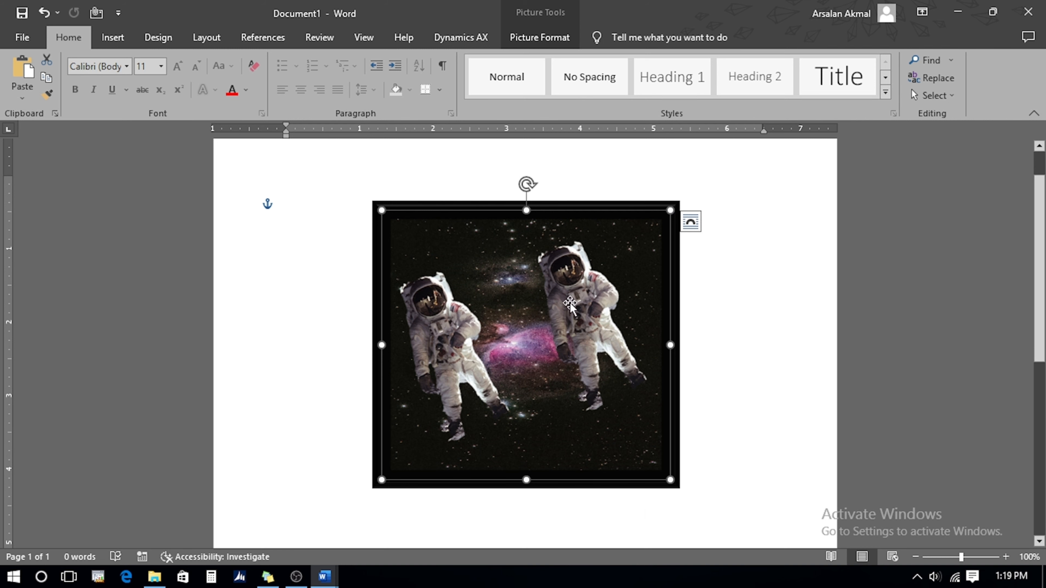
shift+click(586, 316)
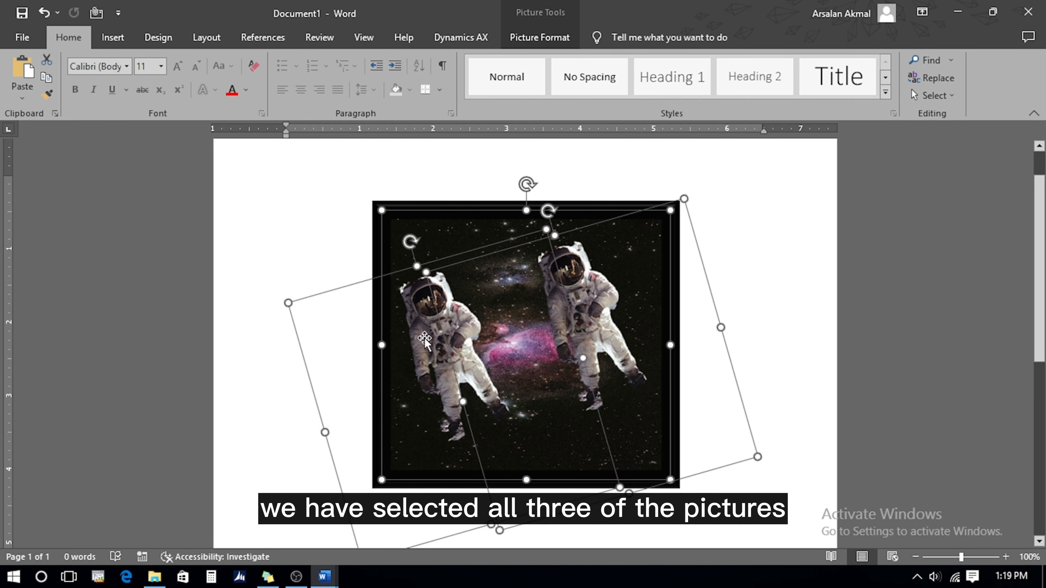
drag(465, 257, 477, 232)
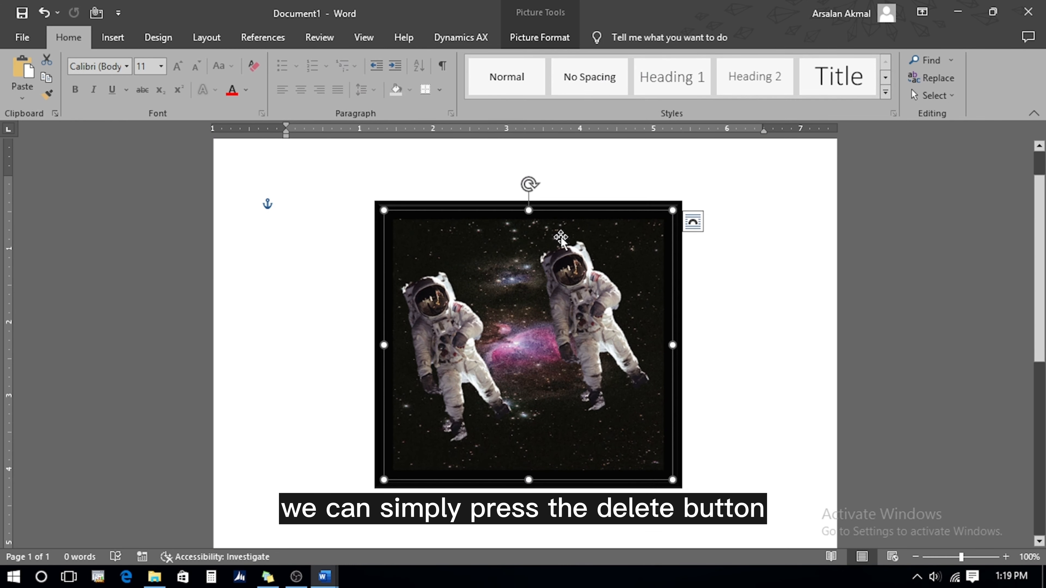
Delete the space background picture and both astronaut cutouts from the page.
key(Delete)
click(577, 303)
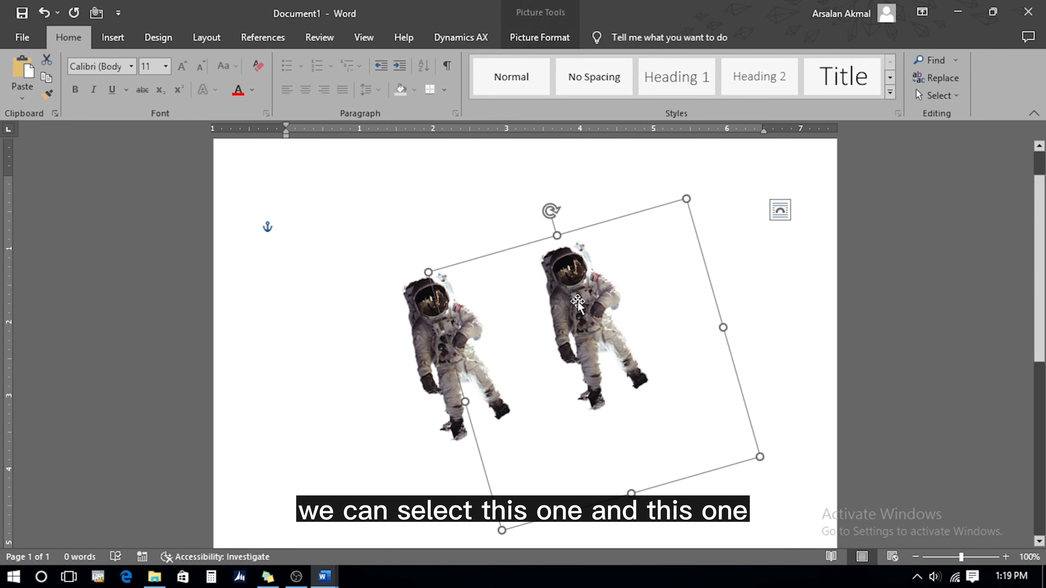
key(Delete)
click(451, 322)
key(Delete)
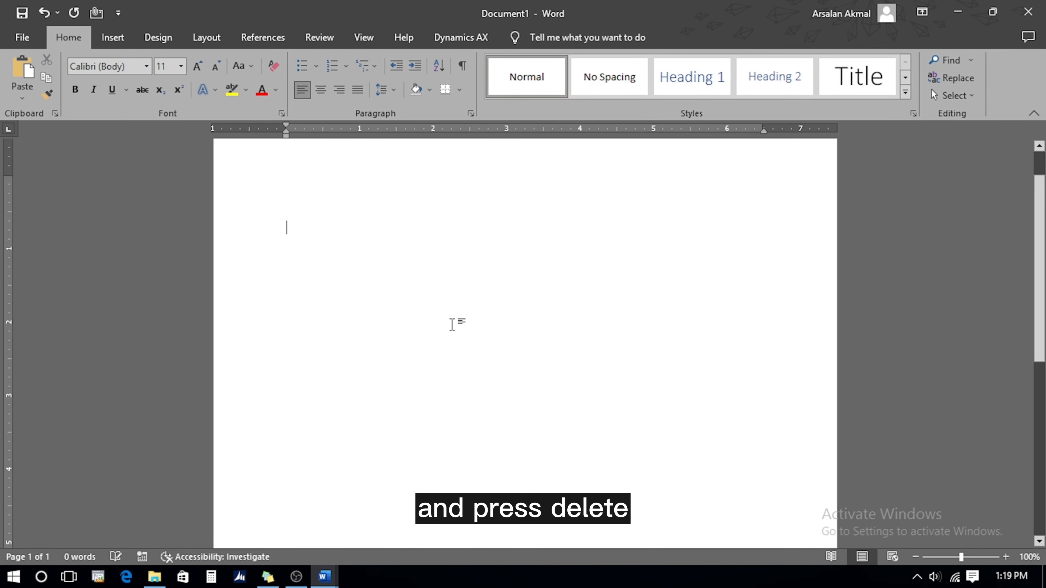
Generate sample paragraphs on the page with the kitten picture using =rand().
click(112, 38)
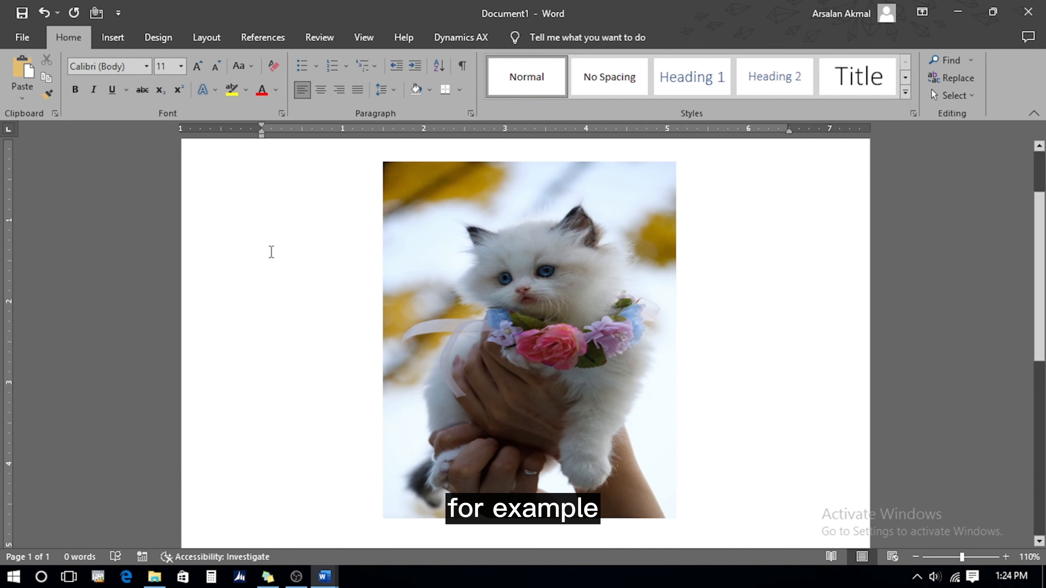
text(=rand)
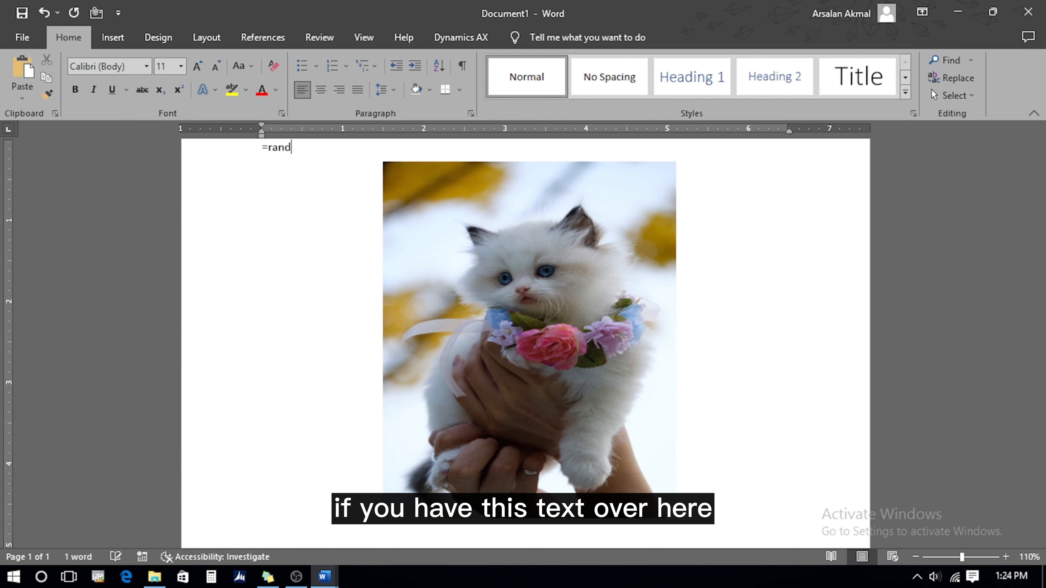
text(())
key(Return)
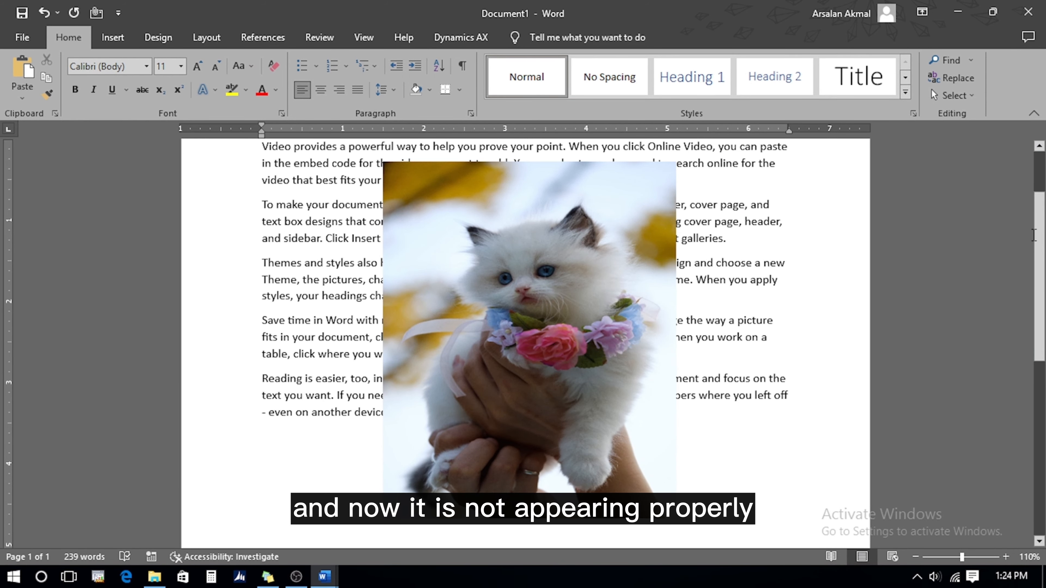
Set the kitten picture's text wrapping to Square and check how the paragraphs flow around it.
scroll(1035, 255, up, 2)
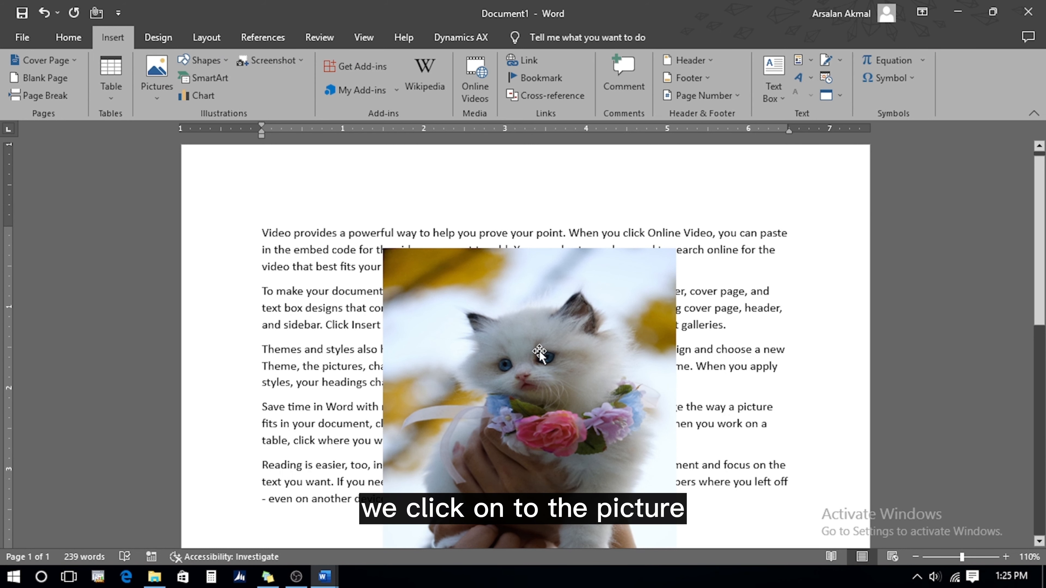
click(537, 355)
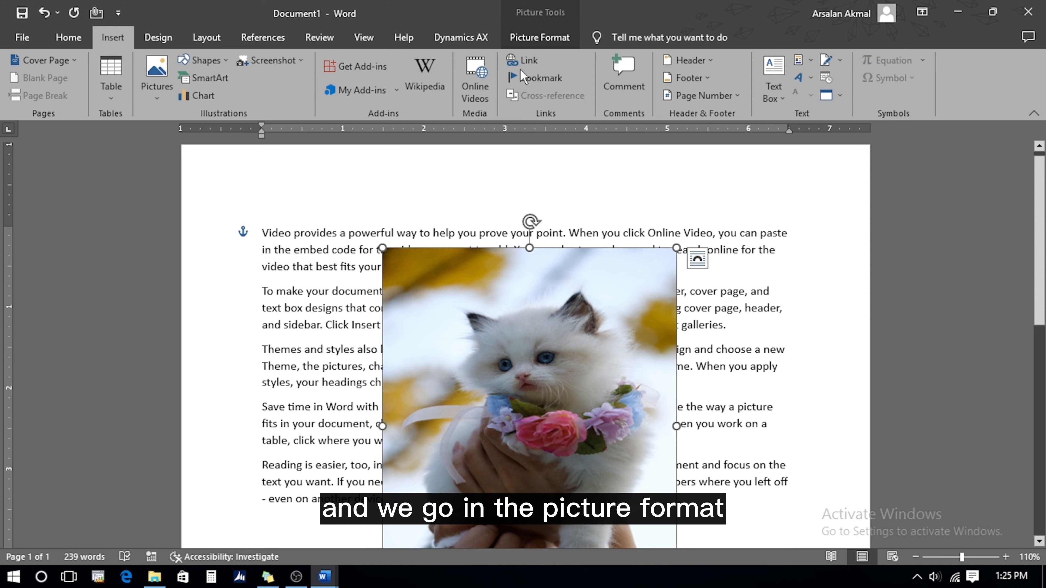
click(523, 37)
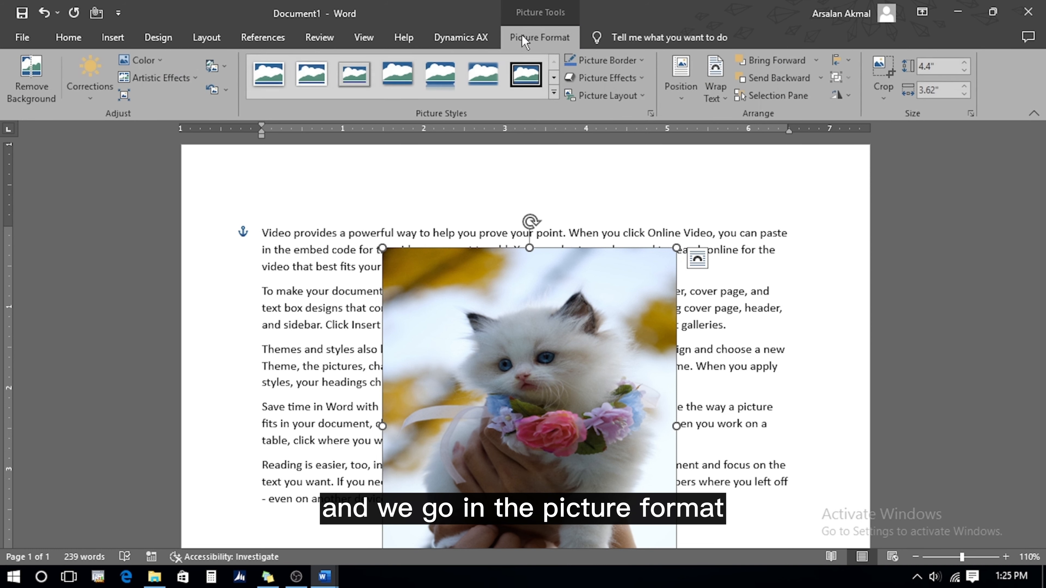
click(719, 98)
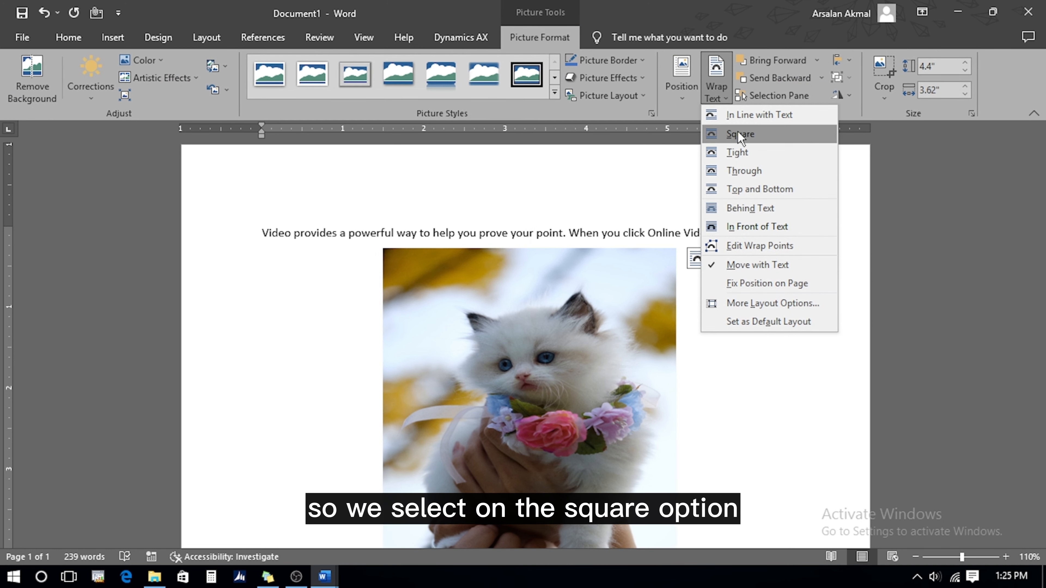
click(737, 134)
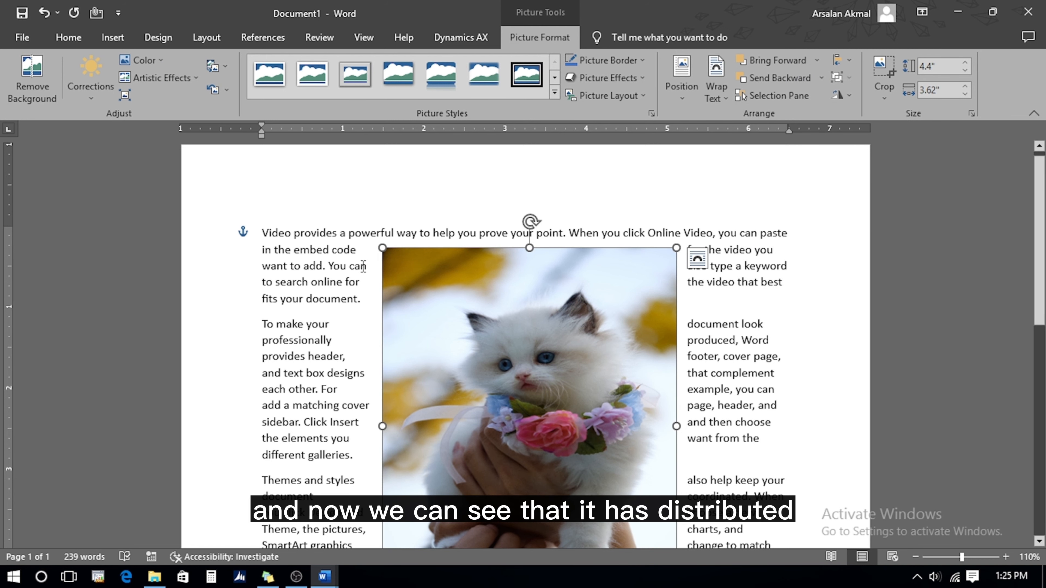
scroll(363, 266, down, 2)
scroll(363, 266, up, 2)
scroll(1042, 231, down, 1)
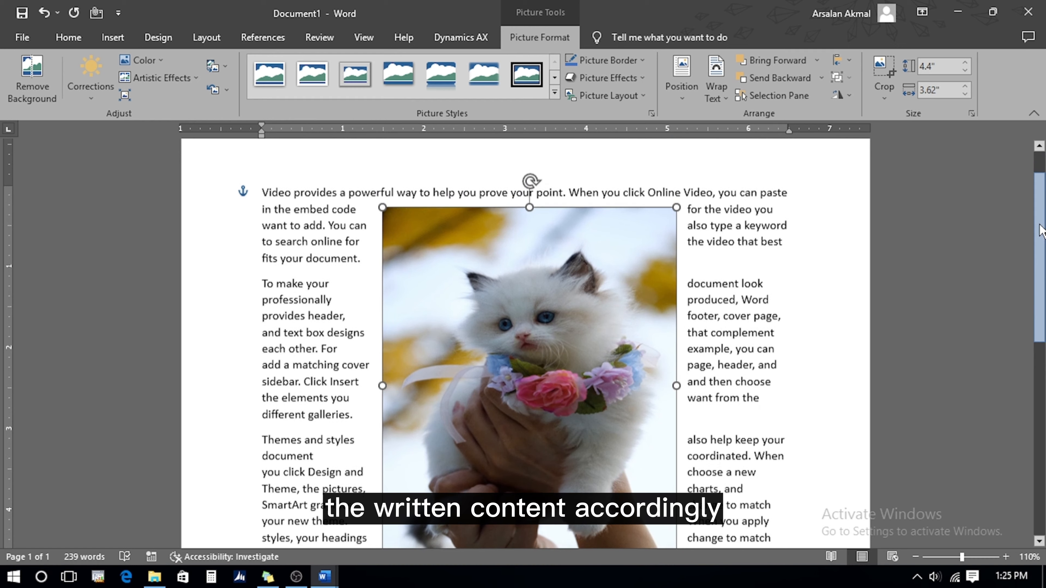
Shrink the kitten picture to 3.03" high by 2.49" wide and reposition it beside the second paragraph.
drag(635, 311, 571, 299)
scroll(572, 299, up, 1)
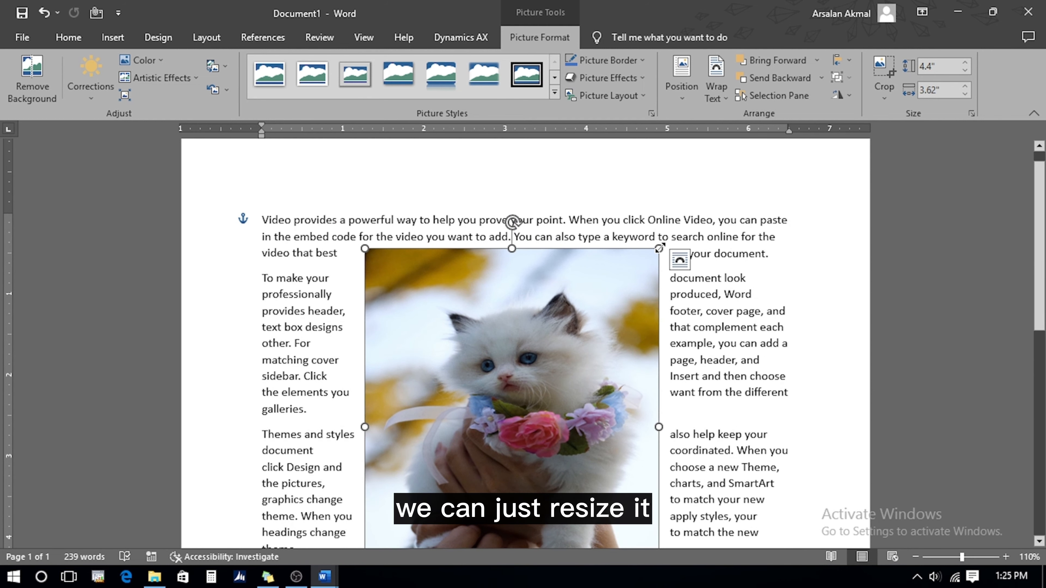
drag(659, 248, 567, 360)
scroll(568, 360, down, 3)
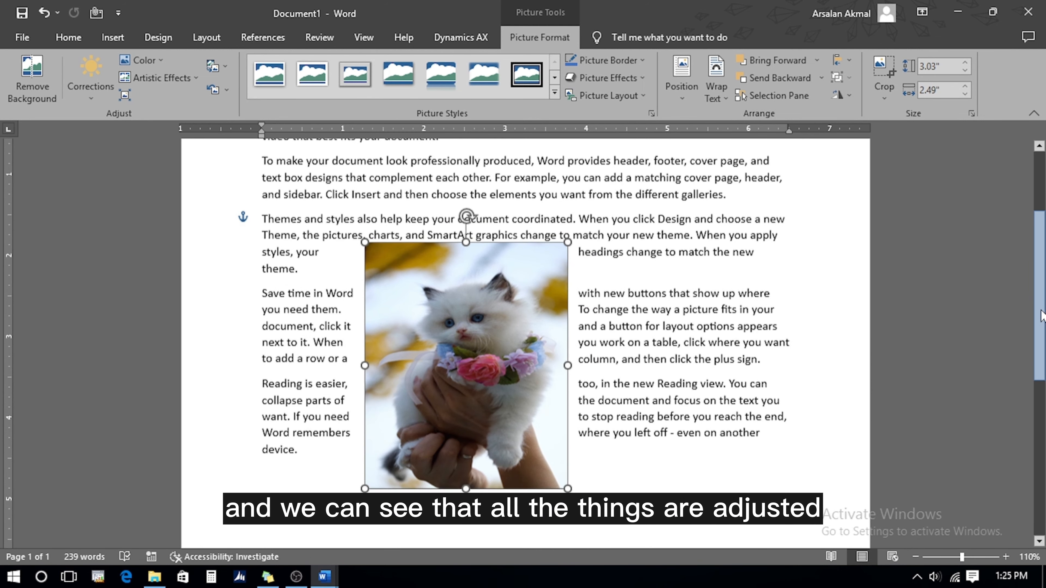
drag(488, 349, 516, 254)
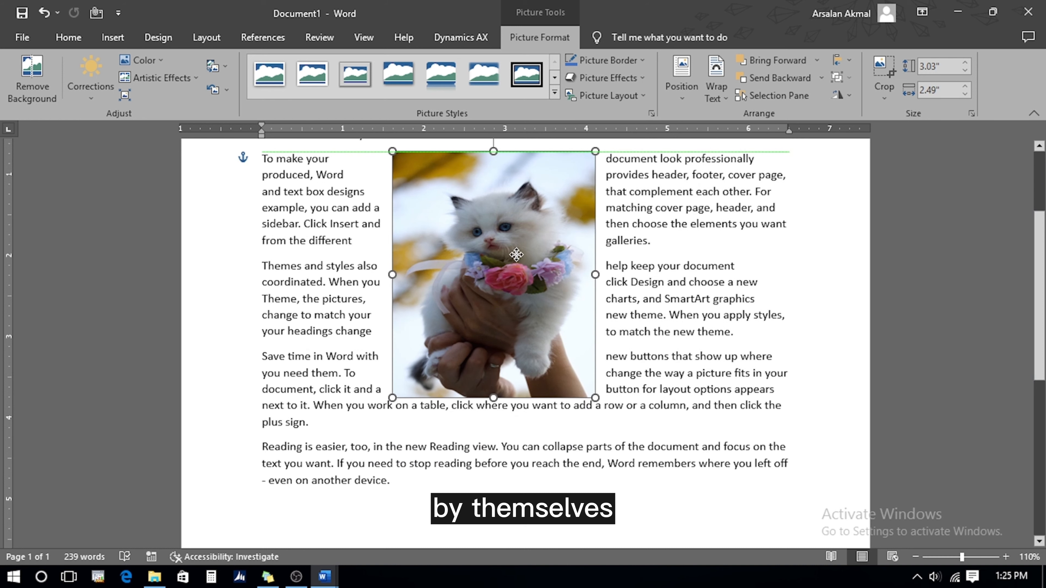
Try In Front of Text wrapping on the kitten picture, and the Top and bottom style in the detailed layout options.
scroll(516, 254, up, 3)
click(720, 98)
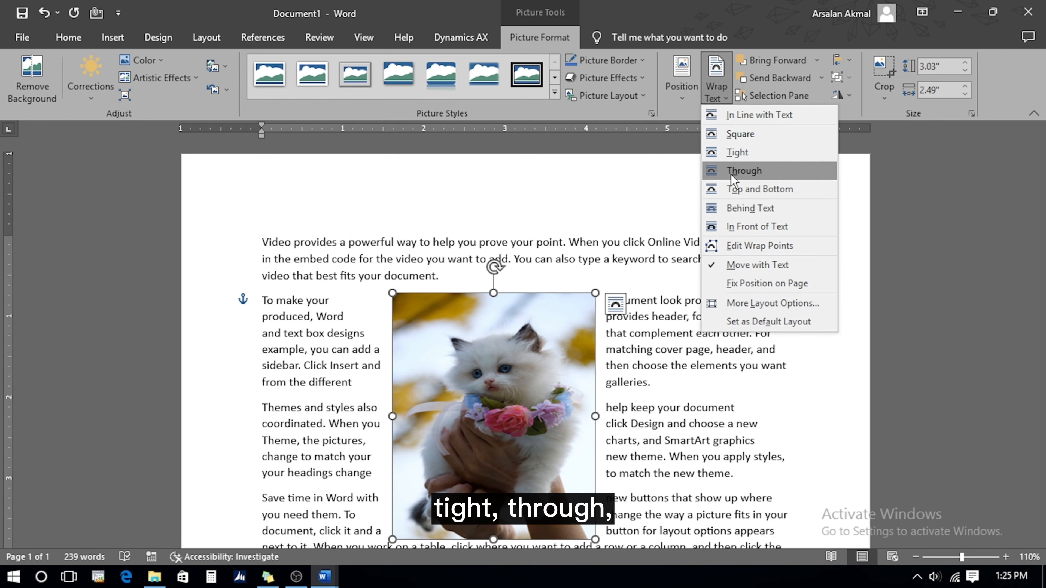
click(741, 227)
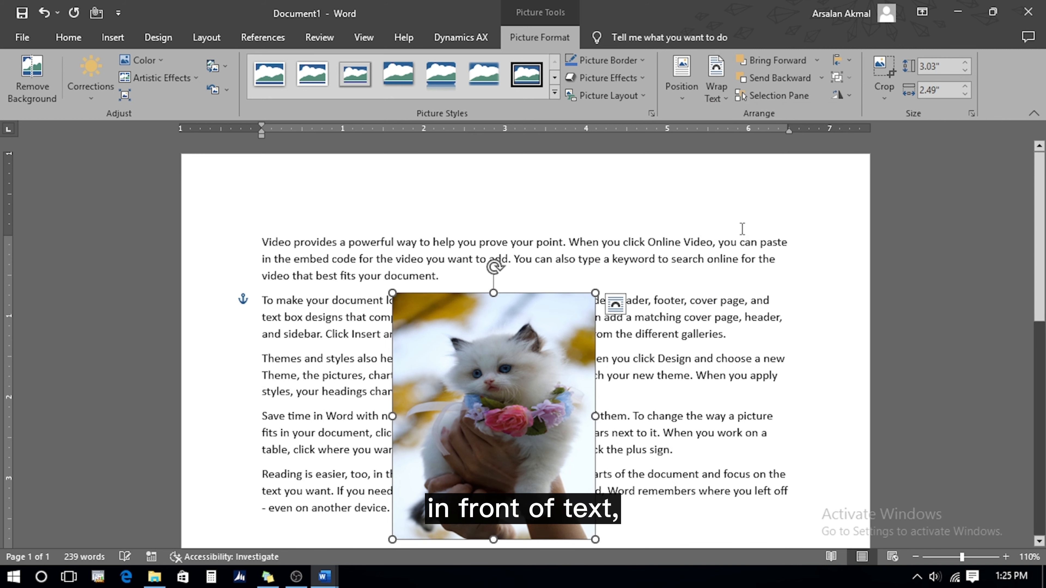
click(717, 82)
click(744, 303)
click(671, 189)
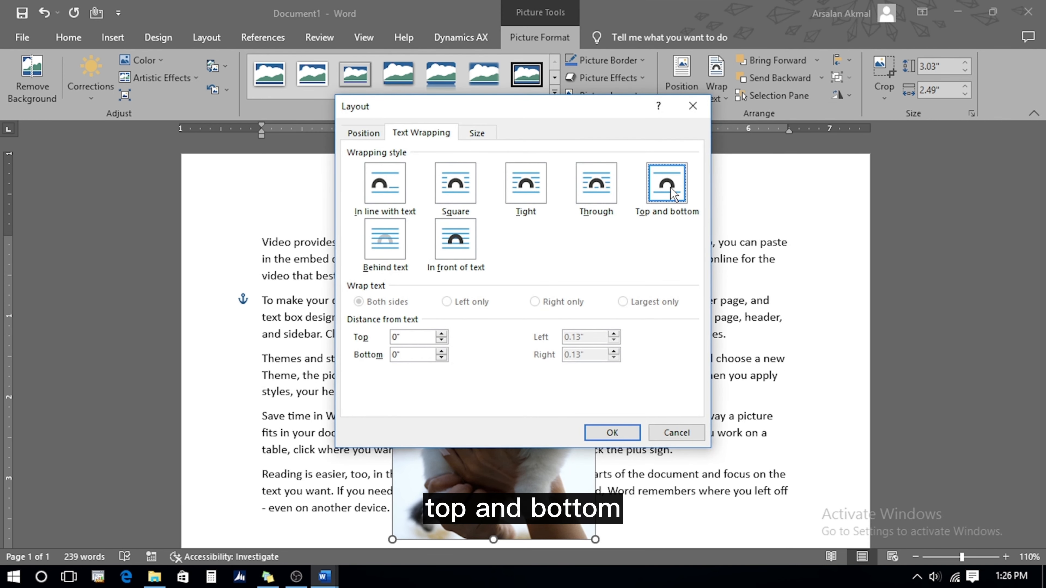
key(Return)
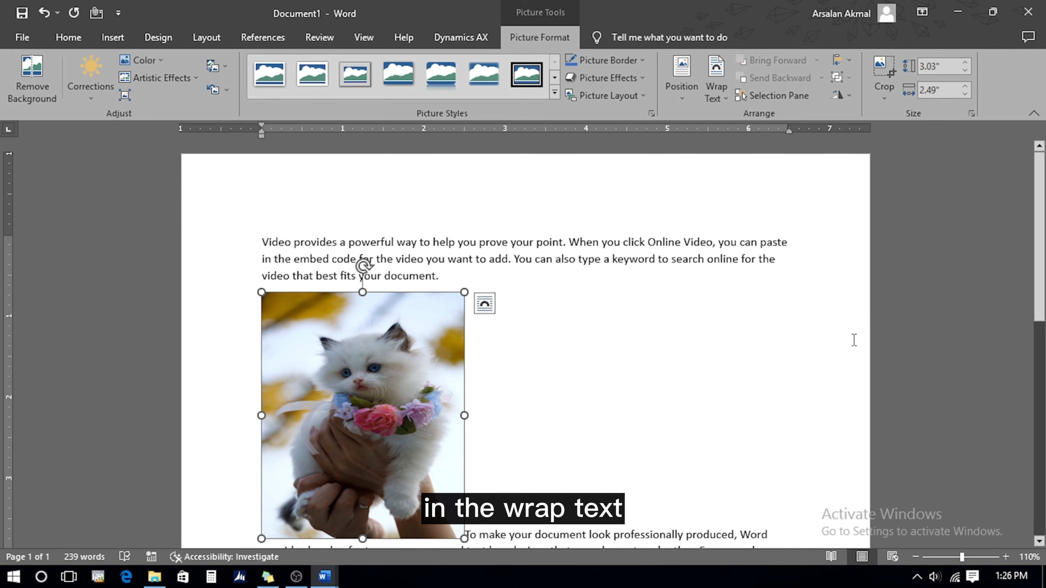
Browse the preset positions for the kitten picture and open the text wrapping settings in the detailed layout options.
click(681, 83)
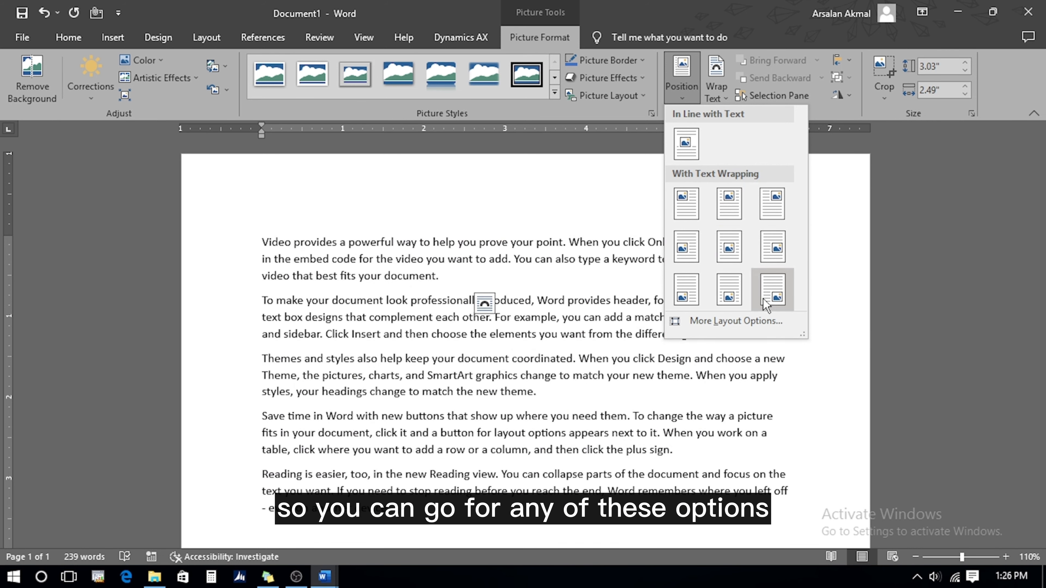
click(751, 320)
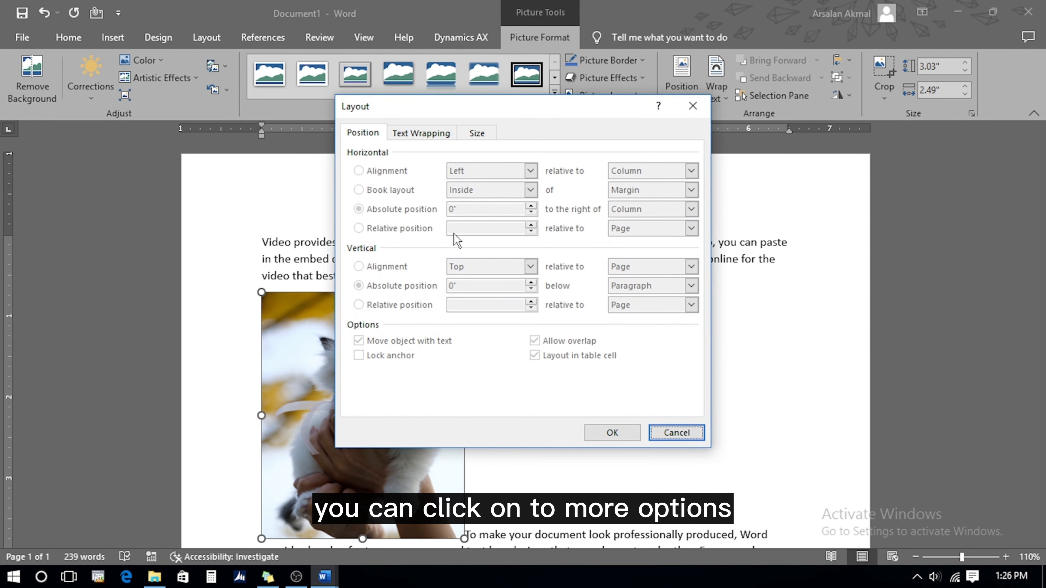
click(424, 137)
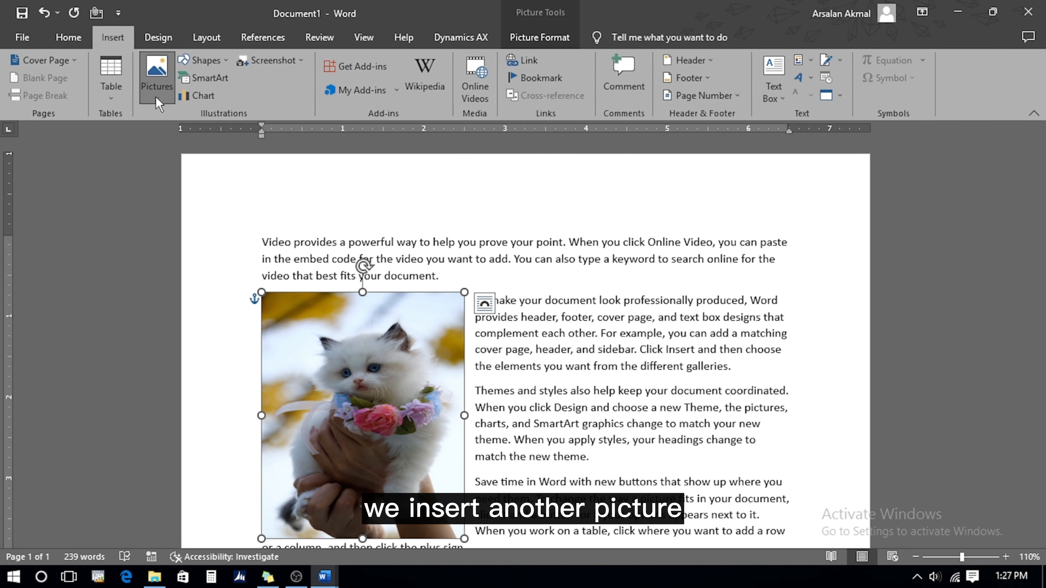
Insert the pink picture with red hearts and place it over the kitten picture.
click(157, 77)
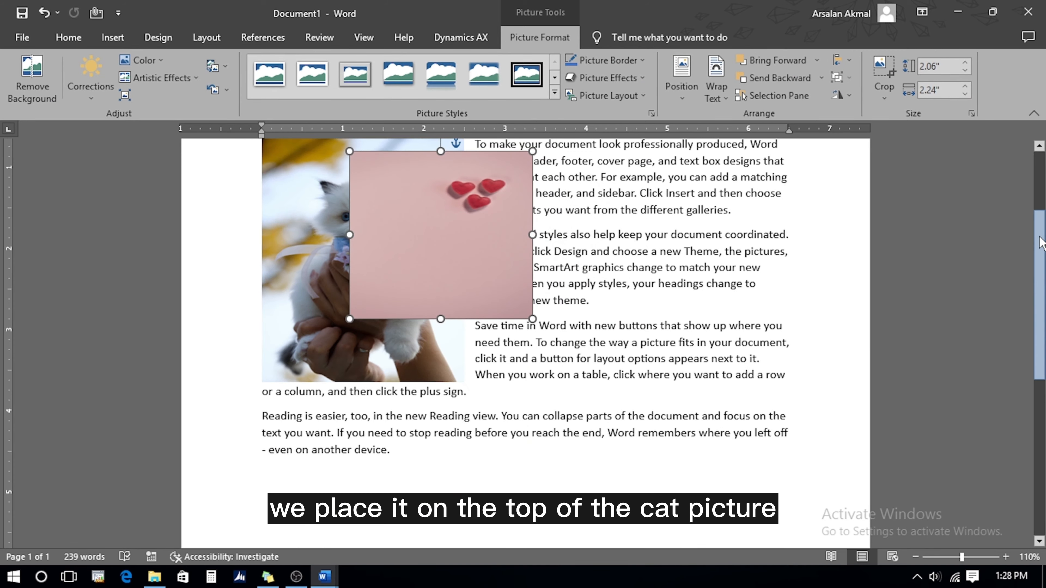
drag(1041, 263, 1041, 213)
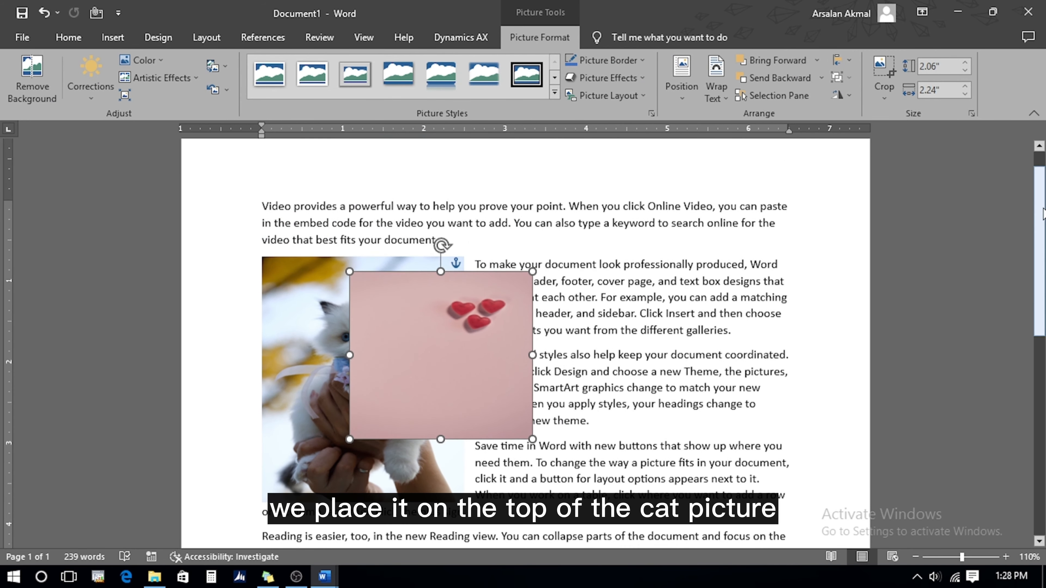
Send the pink hearts picture behind the kitten picture, shift it to the kitten's right side, and try to bring it forward.
click(773, 79)
drag(507, 314, 449, 256)
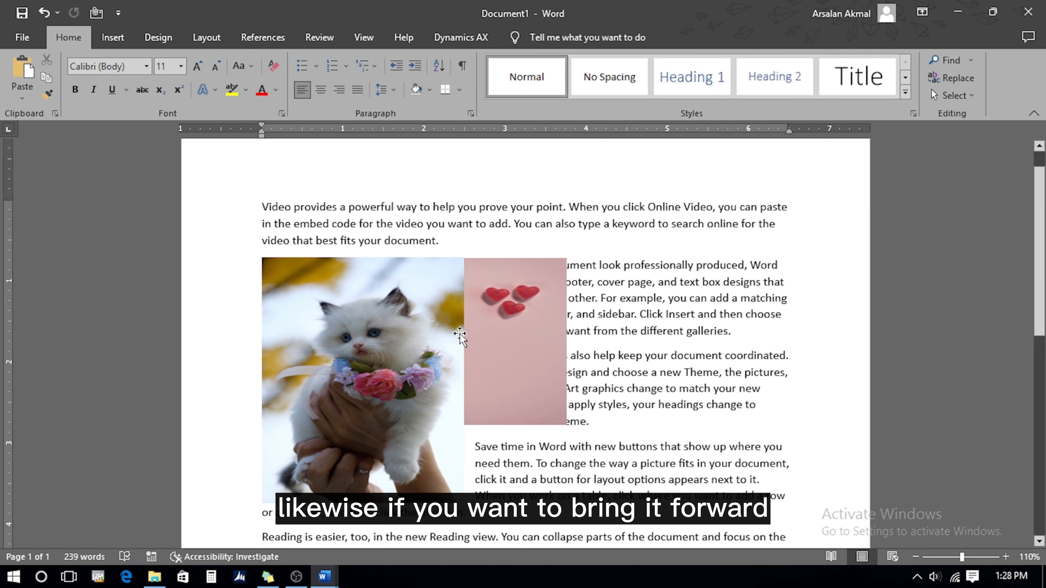
click(492, 346)
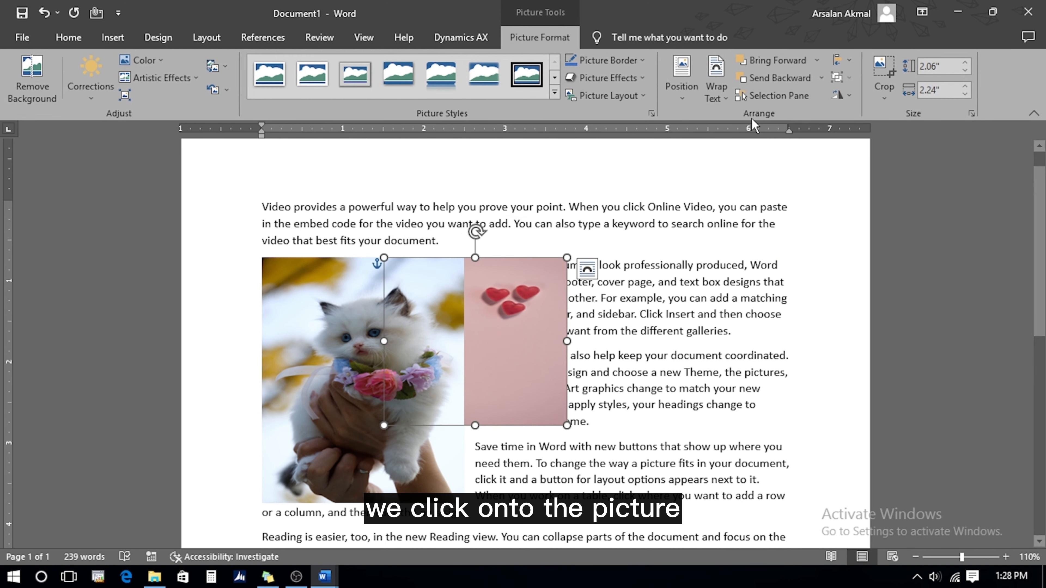
click(766, 62)
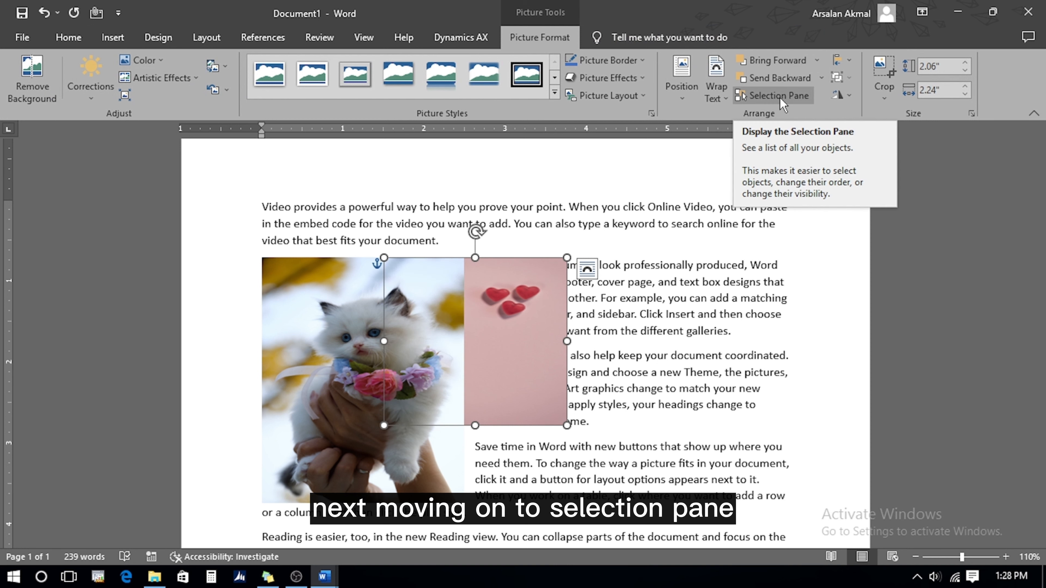
Display the Selection Pane and select Picture 3 and Picture 4 in turn from its list.
click(782, 103)
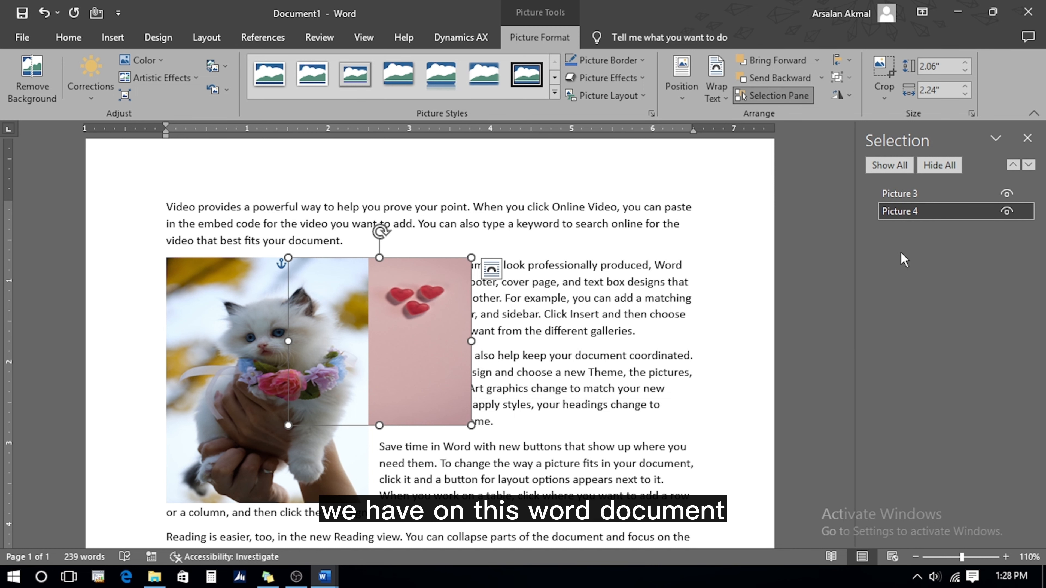
click(896, 197)
click(899, 211)
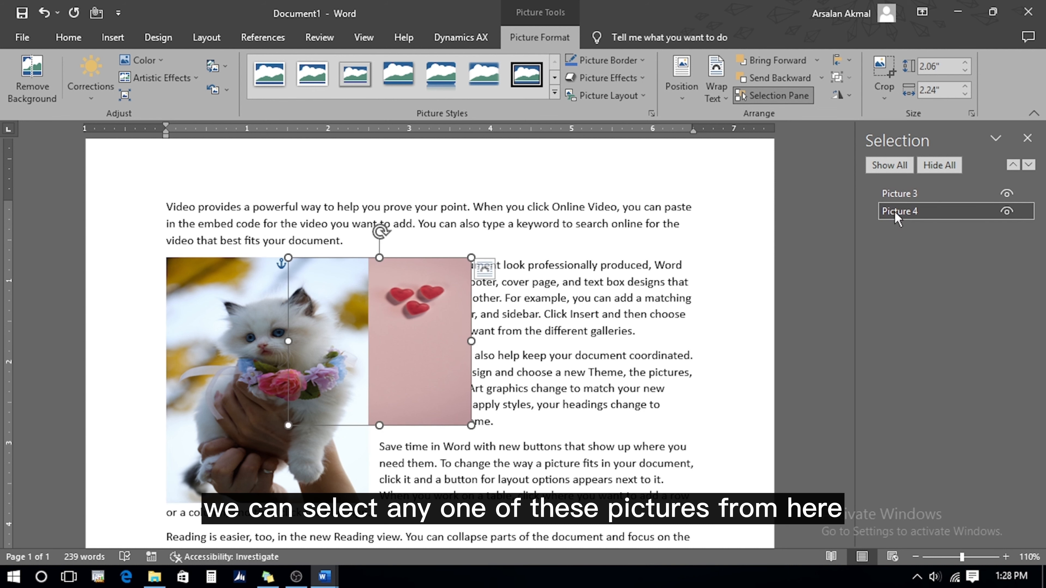
Hide Picture 3 and Picture 4 in the document, and make Picture 3 visible again.
click(1006, 191)
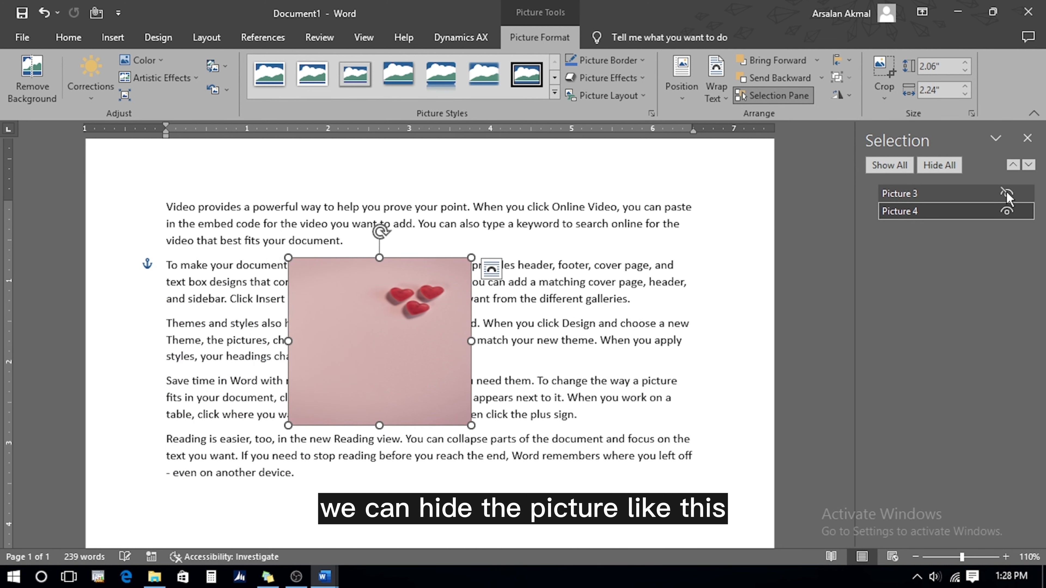
click(1006, 211)
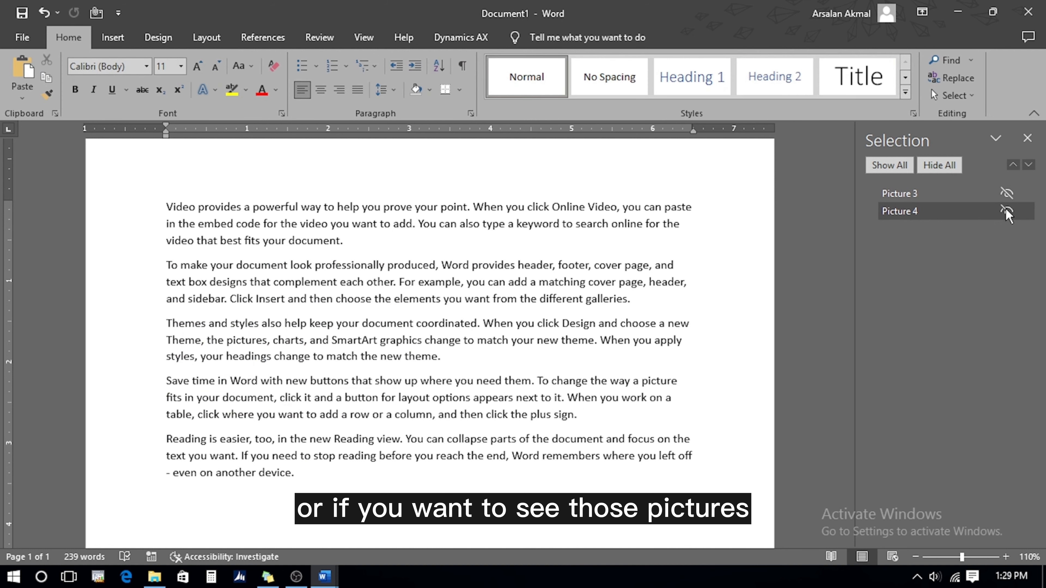
click(1006, 194)
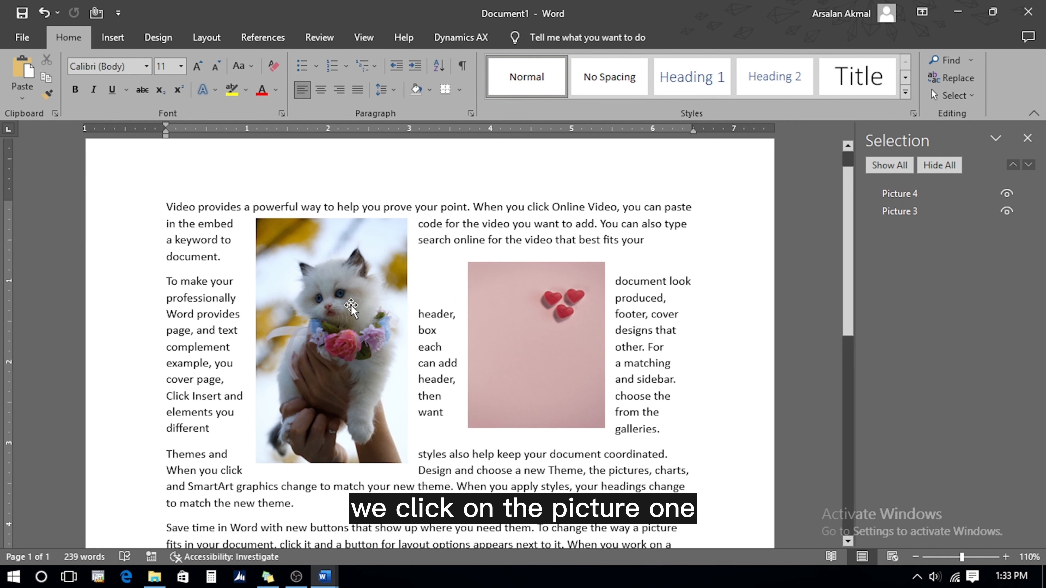
Group the kitten picture and the pink hearts picture into one object.
click(351, 307)
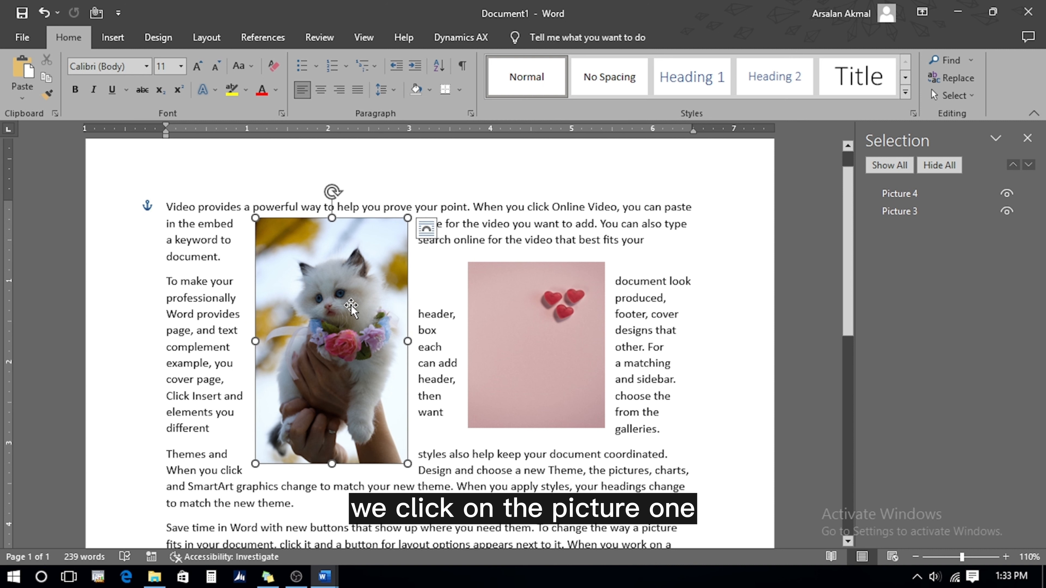
ctrl+click(501, 324)
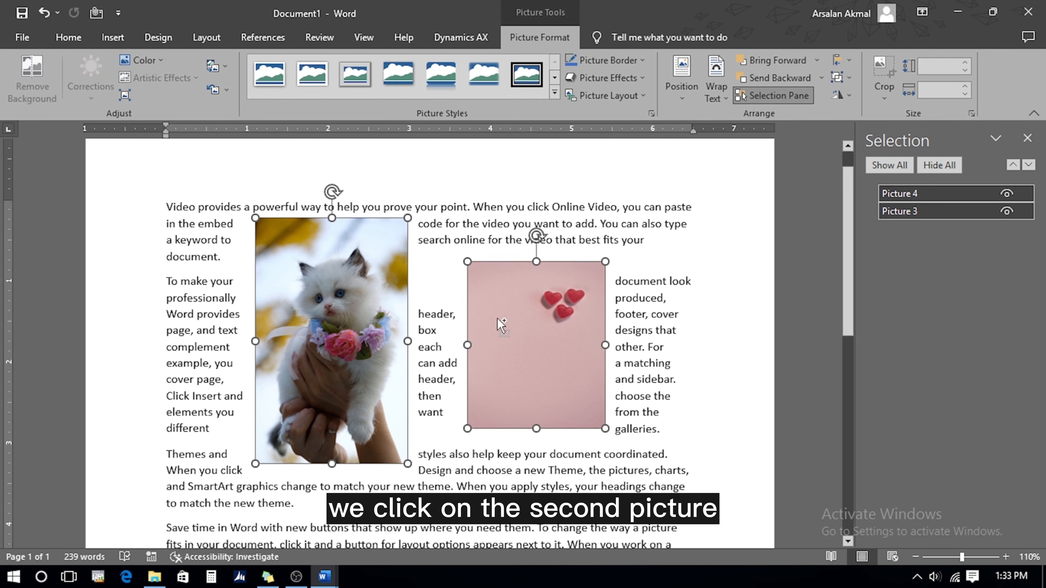
click(847, 79)
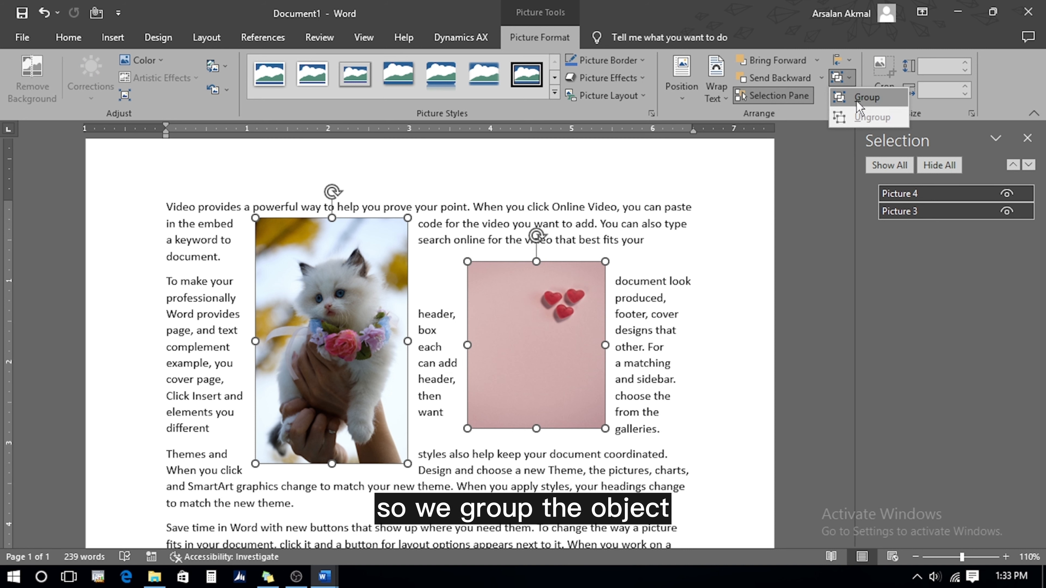
click(867, 97)
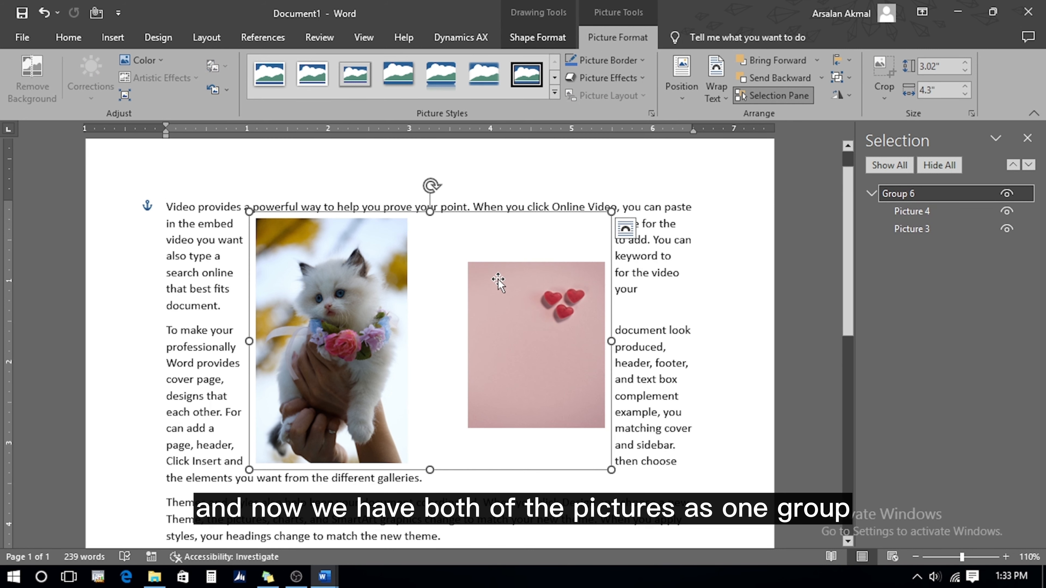
Move the grouped pictures slightly down the page, select the pink picture inside the group and open the grouping options.
drag(432, 273, 467, 309)
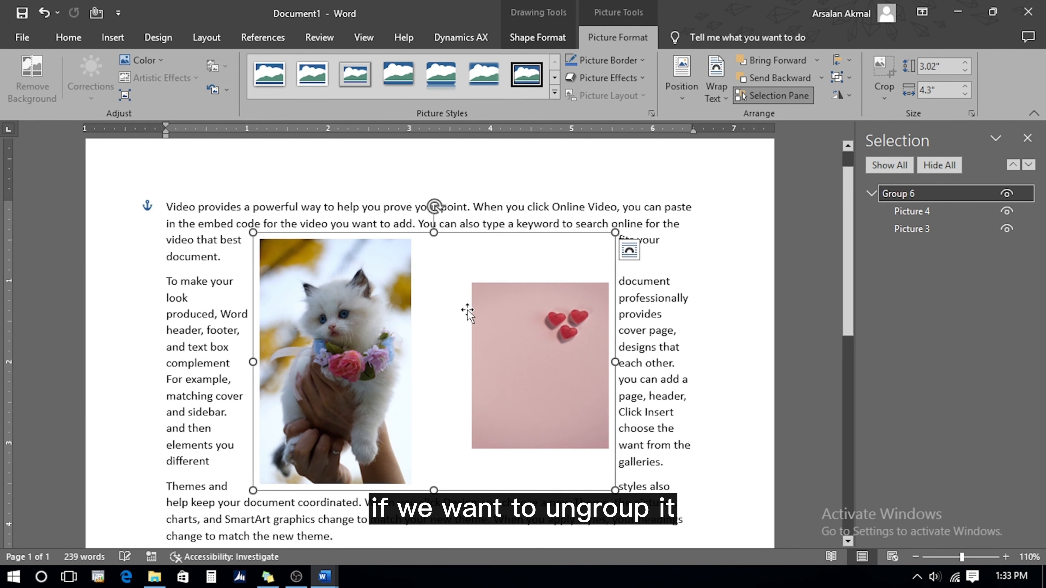
click(490, 318)
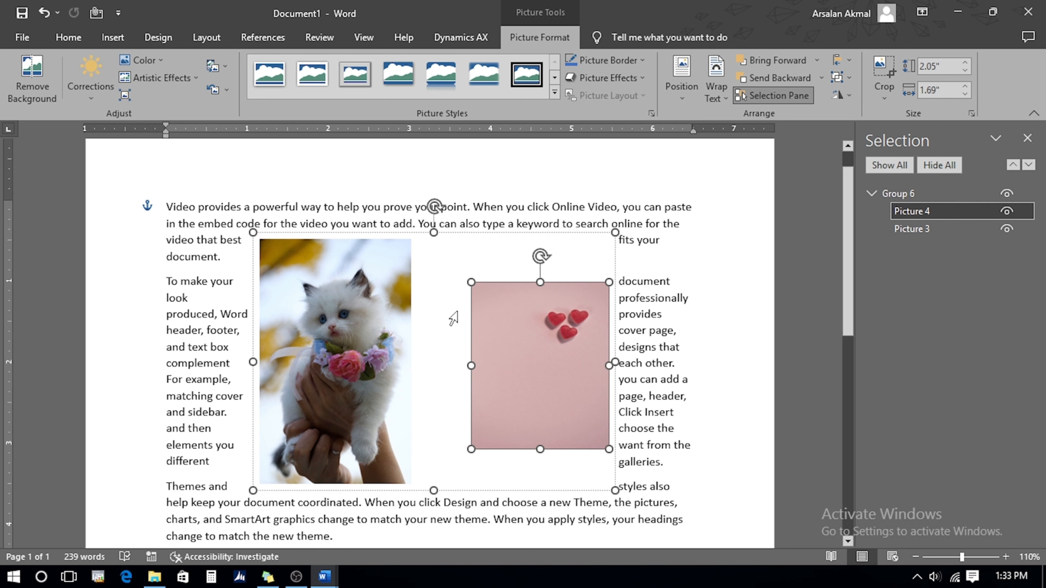
click(846, 76)
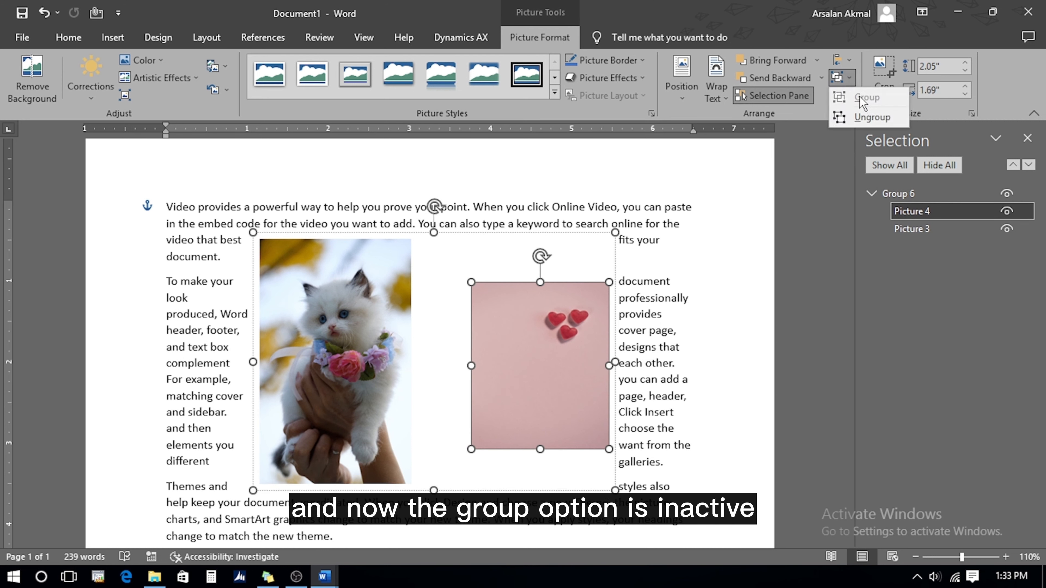
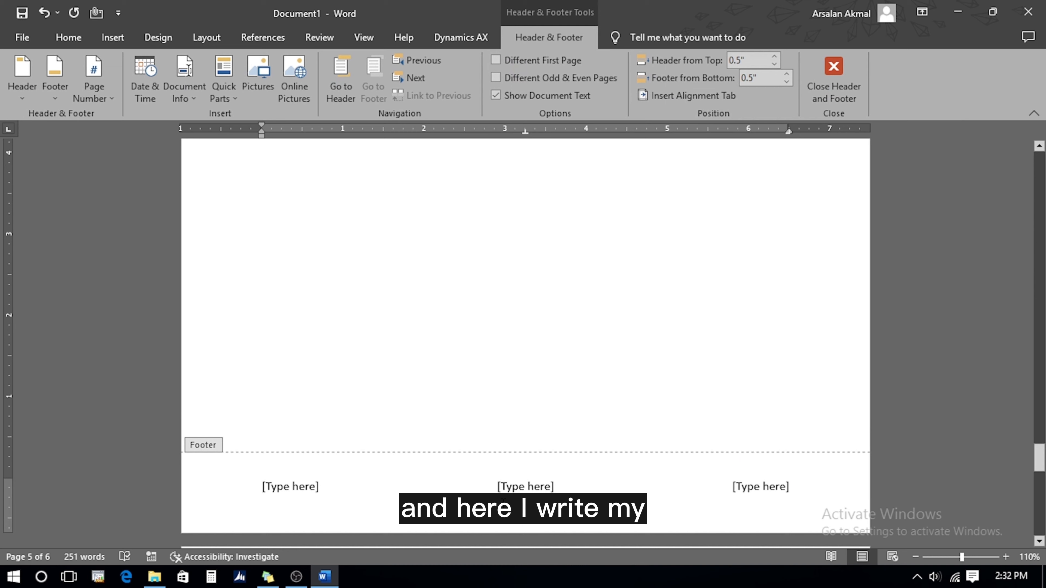
Enter "Step By Step Tutorial" in the footer's first placeholder and delete the middle placeholder.
text(Step By S)
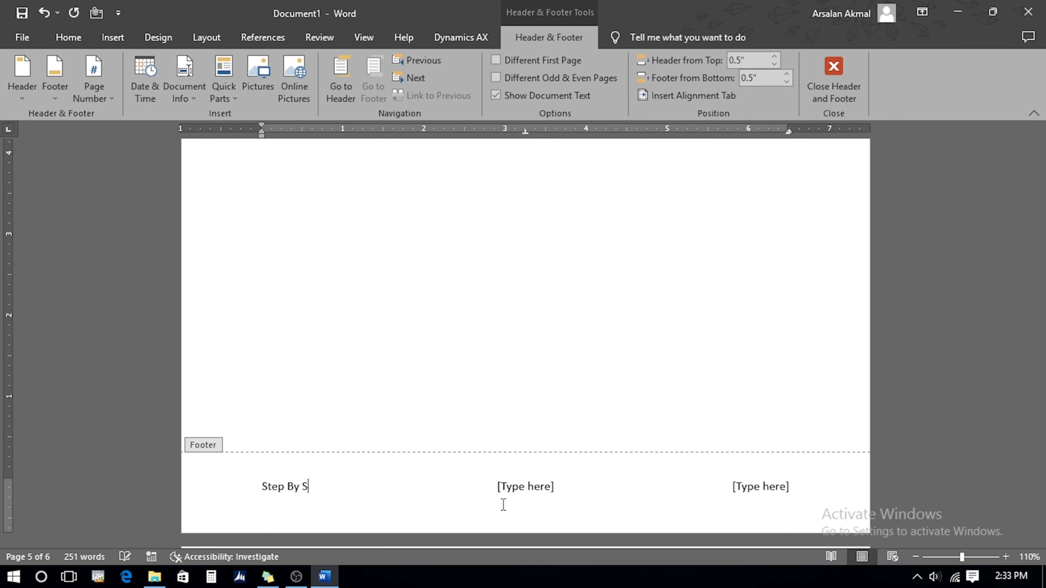
text(tep Tut)
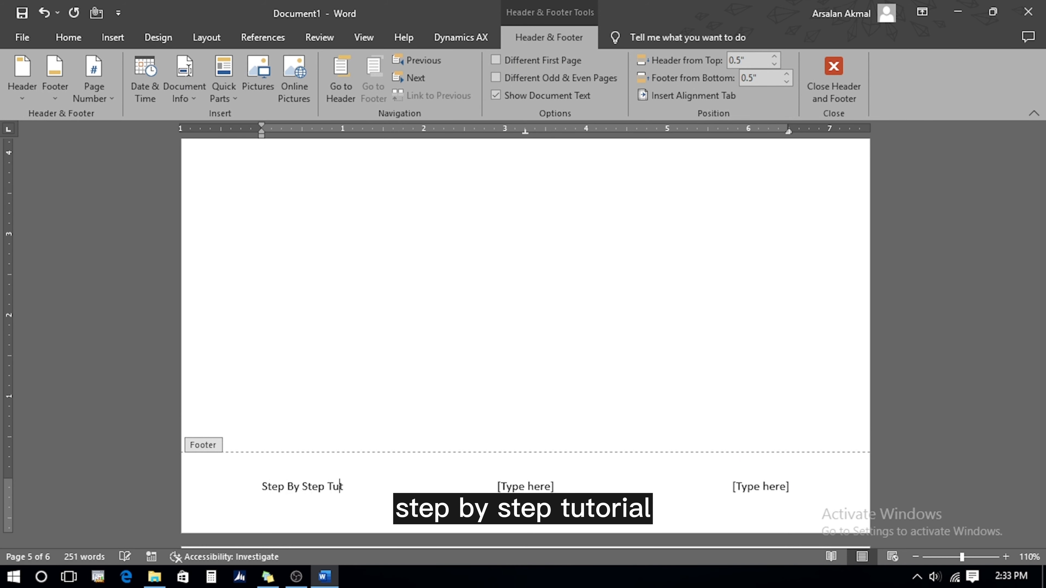
text(orial)
click(526, 487)
key(Delete)
Replace the footer's last placeholder with the author's full name, correct its capitalization and leave the footer.
click(742, 488)
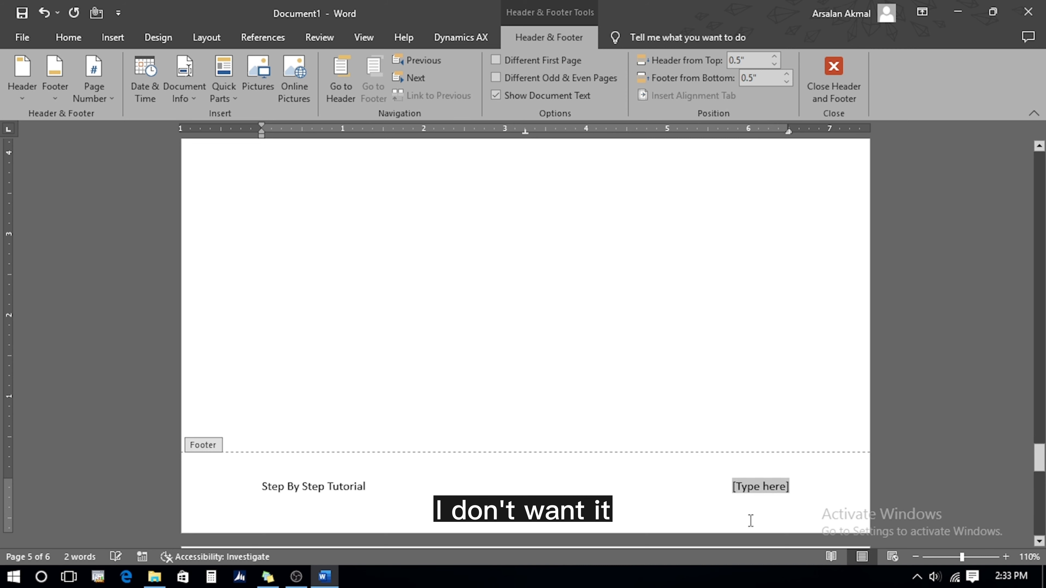
text(Arsalan AKmal)
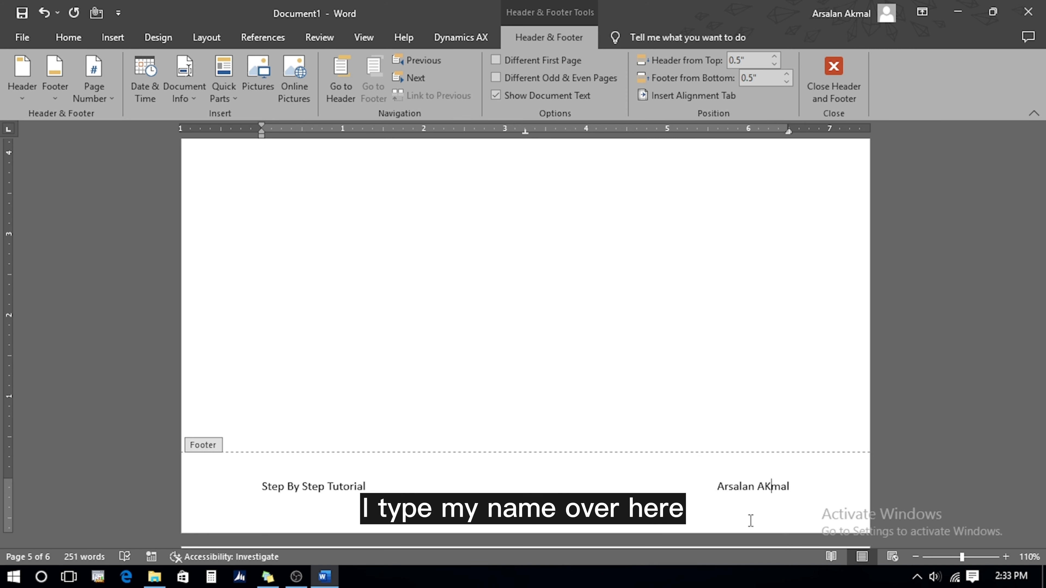
key(BackSpace)
text(kmal)
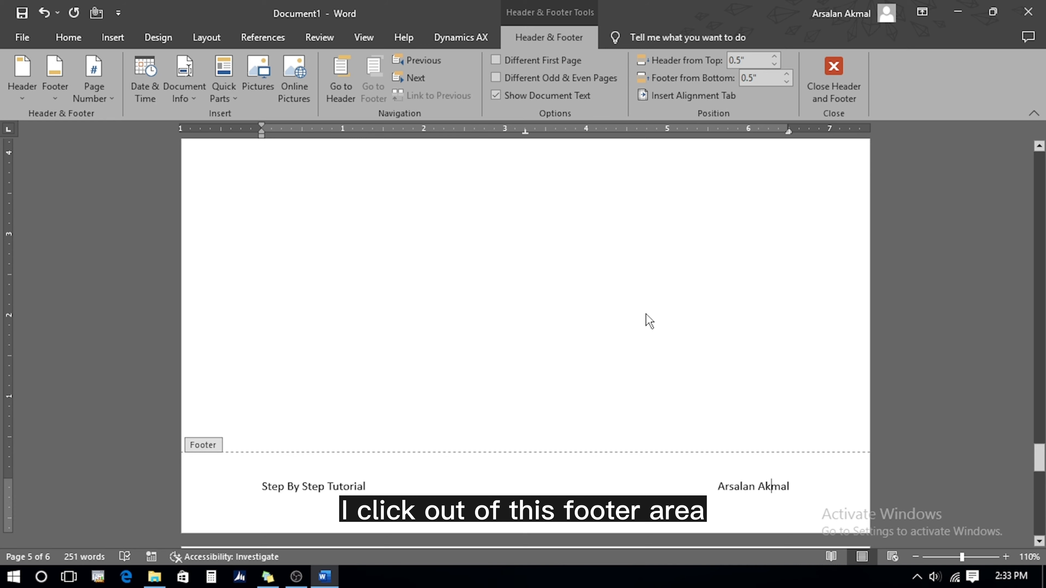
double_click(647, 315)
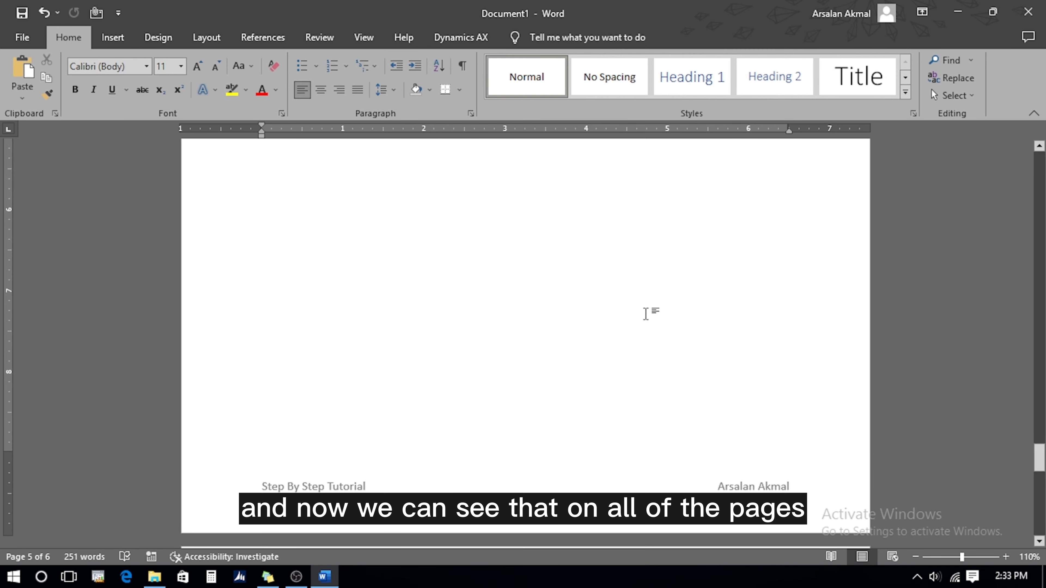
Insert centered page numbers at the top of the pages using Plain Number 2, and return to the document body.
drag(1040, 466, 1043, 415)
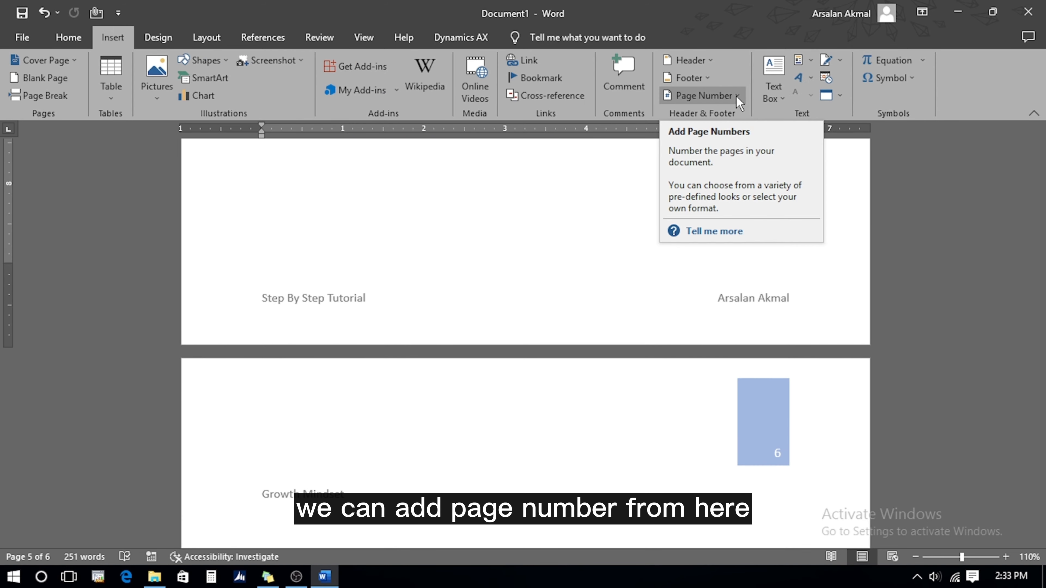
click(737, 97)
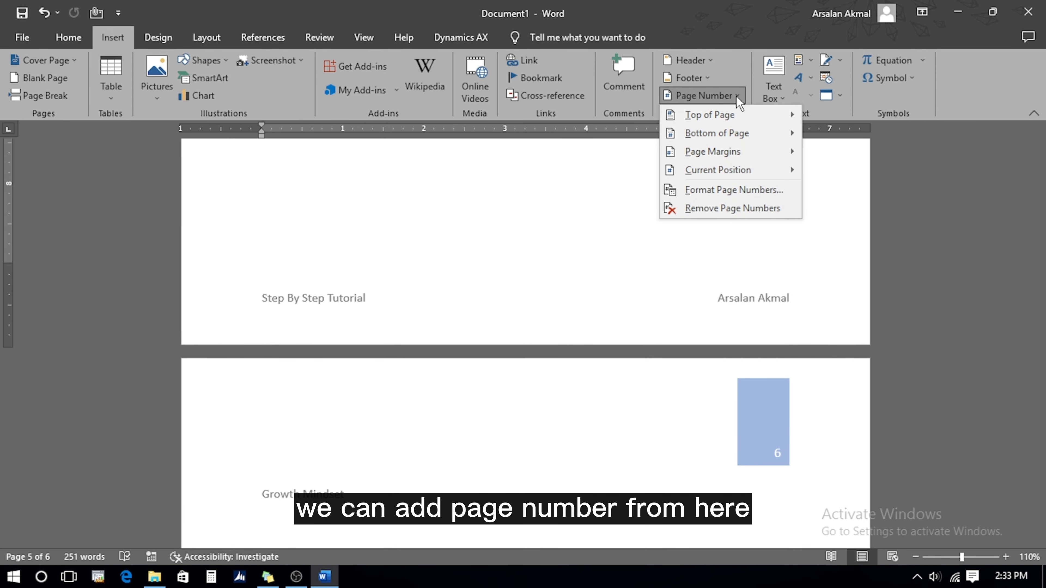
mouse_move(736, 120)
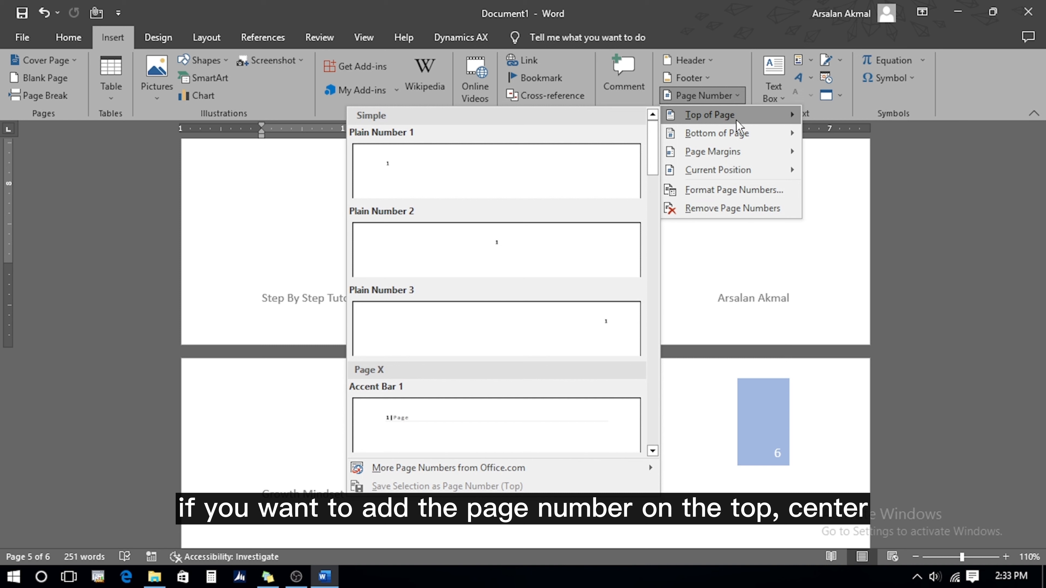
click(475, 262)
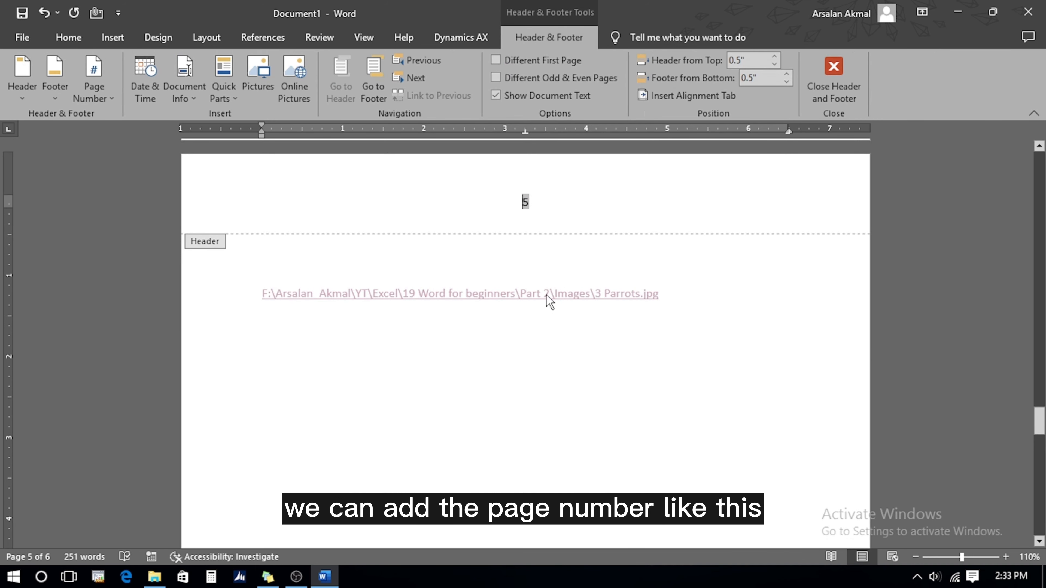
double_click(523, 471)
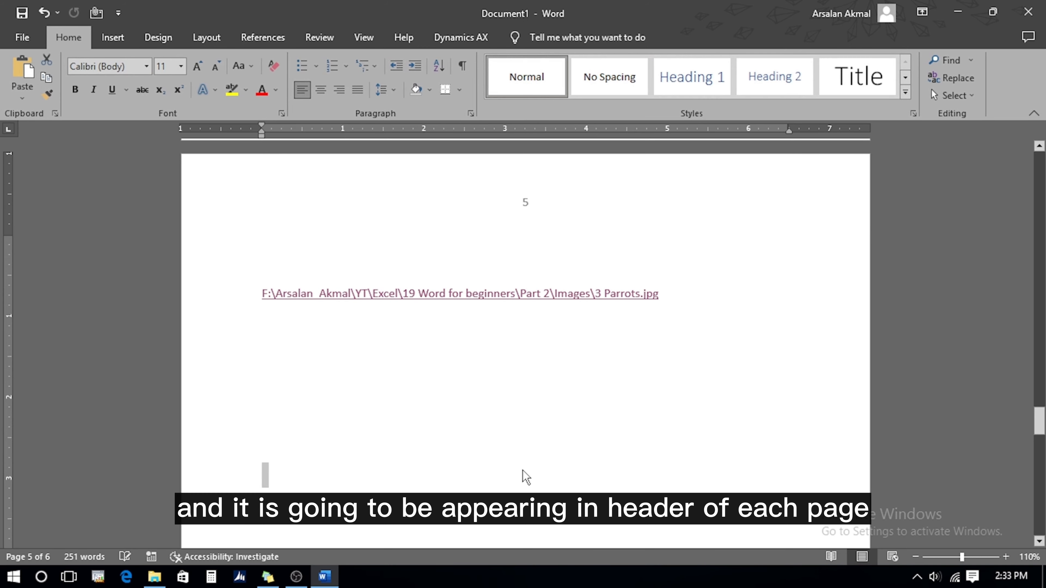
click(1041, 429)
drag(1041, 429, 1041, 443)
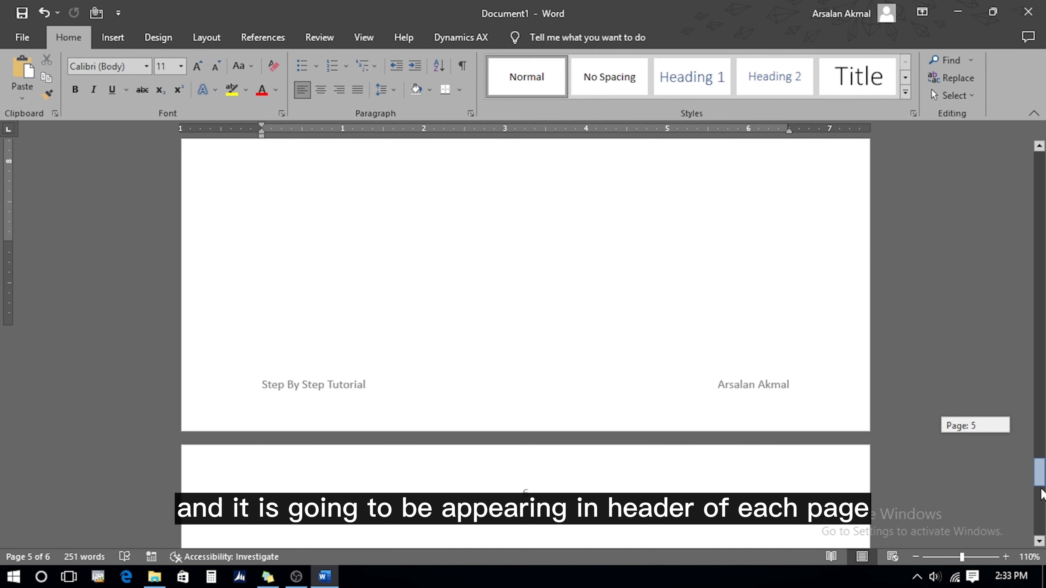
Review the other page number placements and remove the page numbers from the document.
click(113, 41)
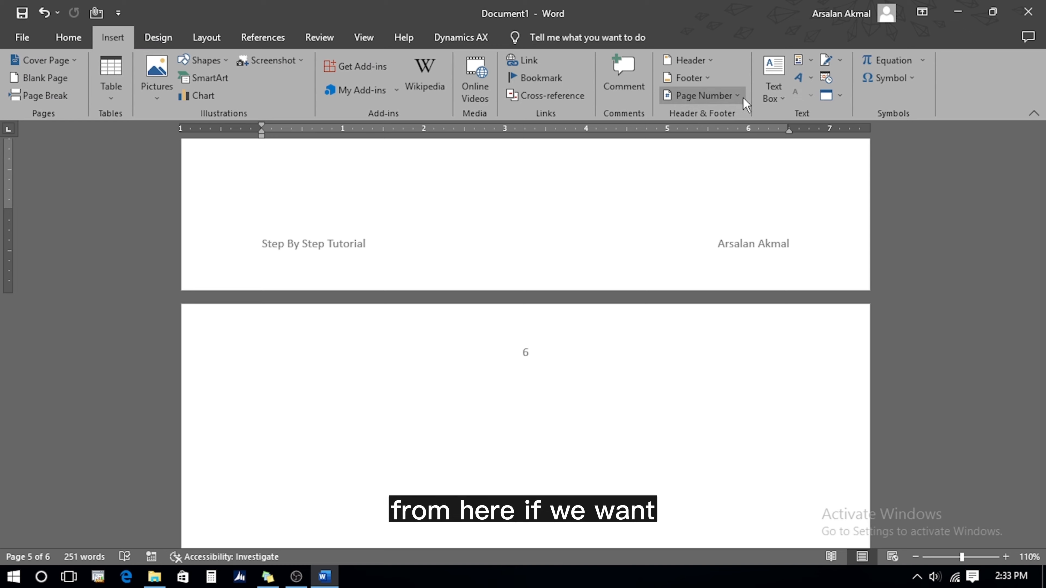
click(741, 96)
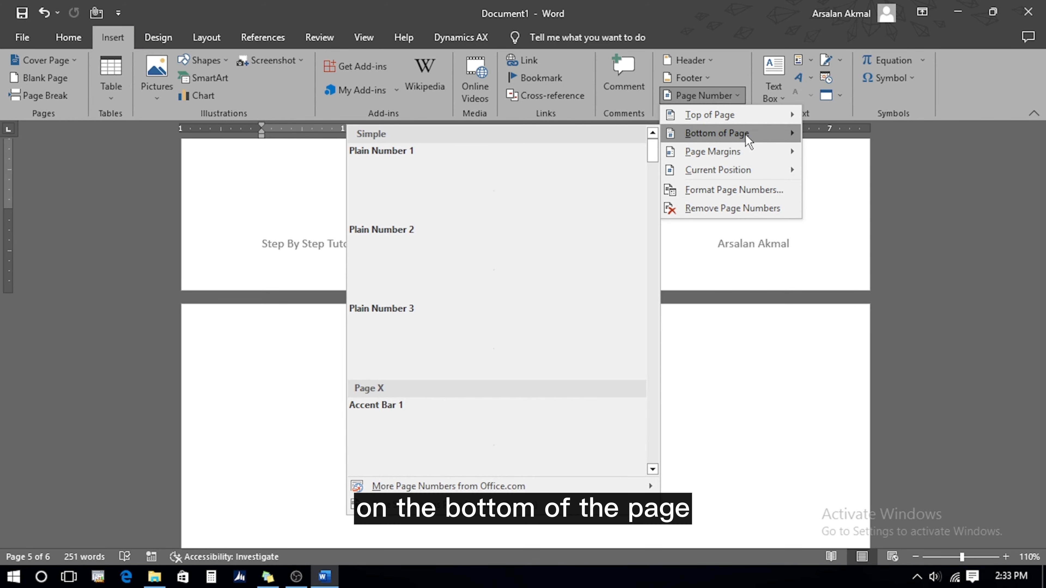
mouse_move(746, 159)
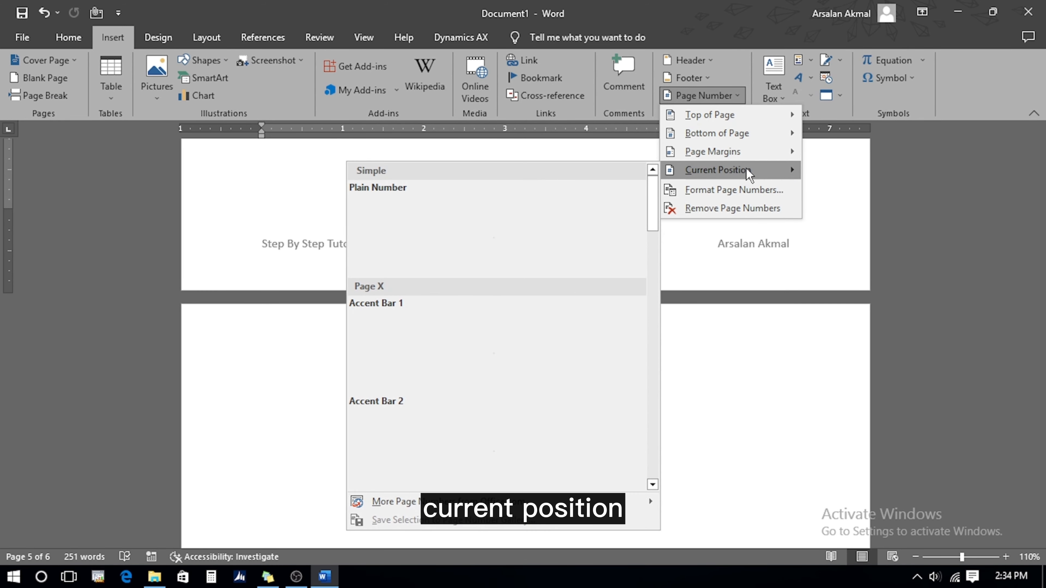
click(740, 210)
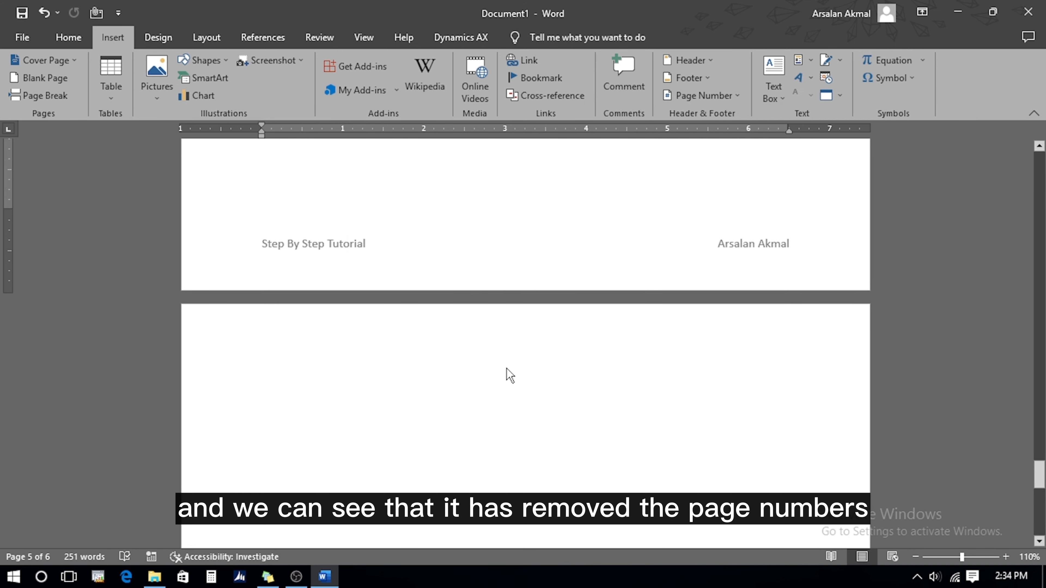
Insert a text box below the file path link and replace its placeholder with "And we may add any text that we want over here".
click(771, 100)
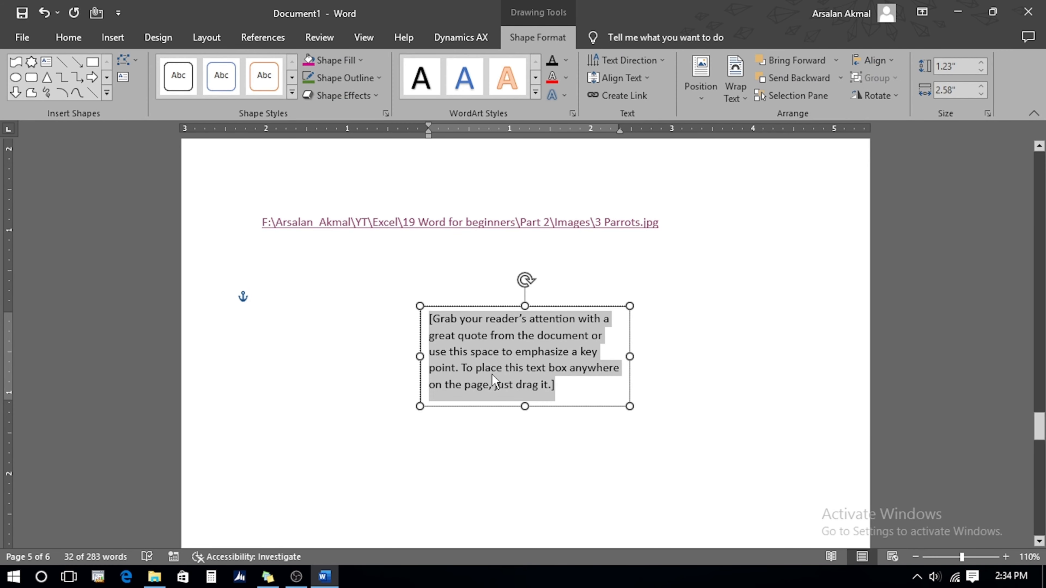
text(And )
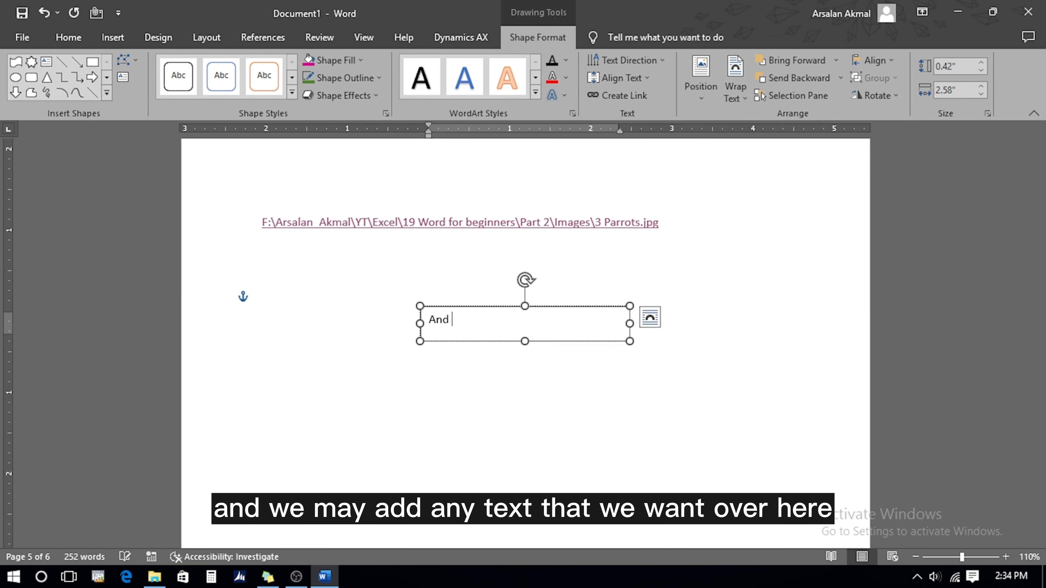
text(we may add any te)
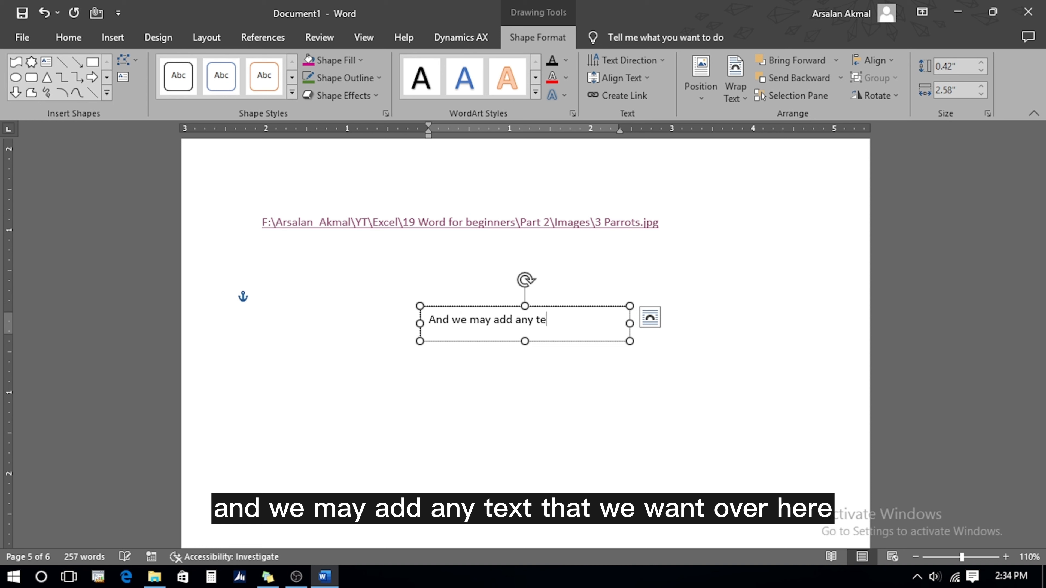
text(xt that we want over here)
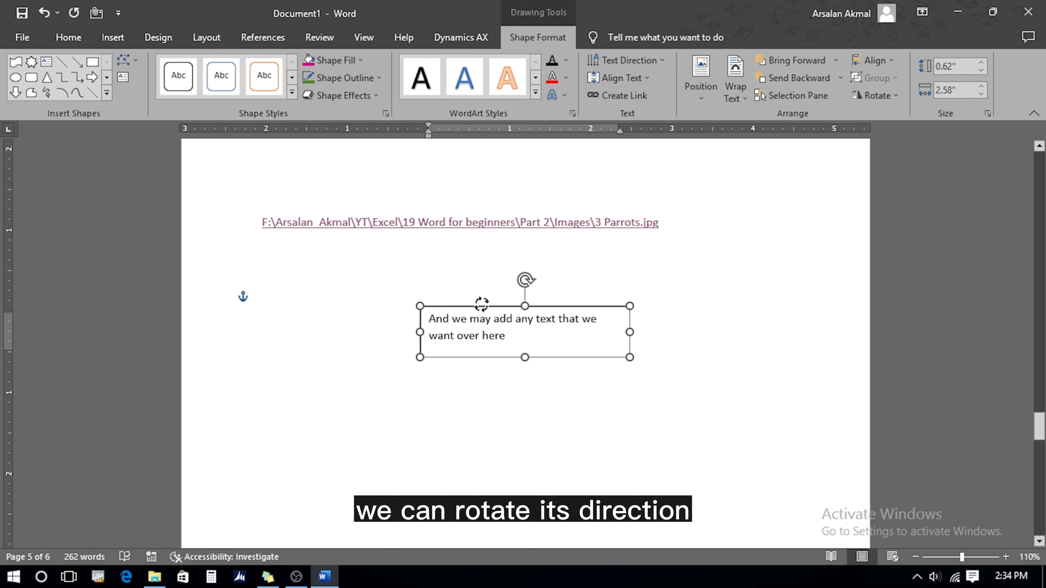
Rotate the text box a quarter turn and back, resize it to about 1.99" wide by 2.01" high and move it slightly left.
drag(525, 281, 477, 332)
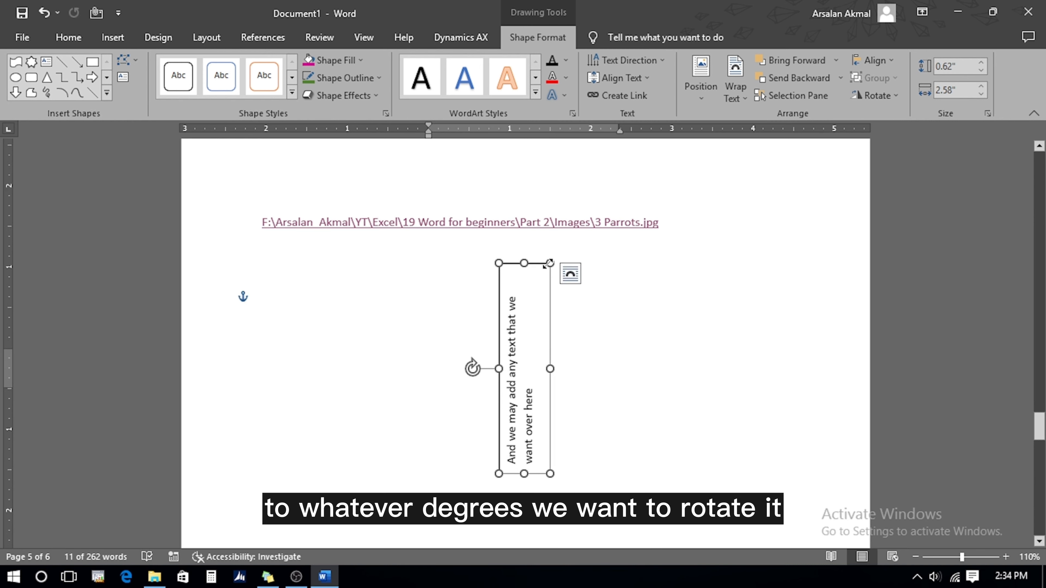
drag(472, 368, 525, 281)
drag(629, 358, 581, 470)
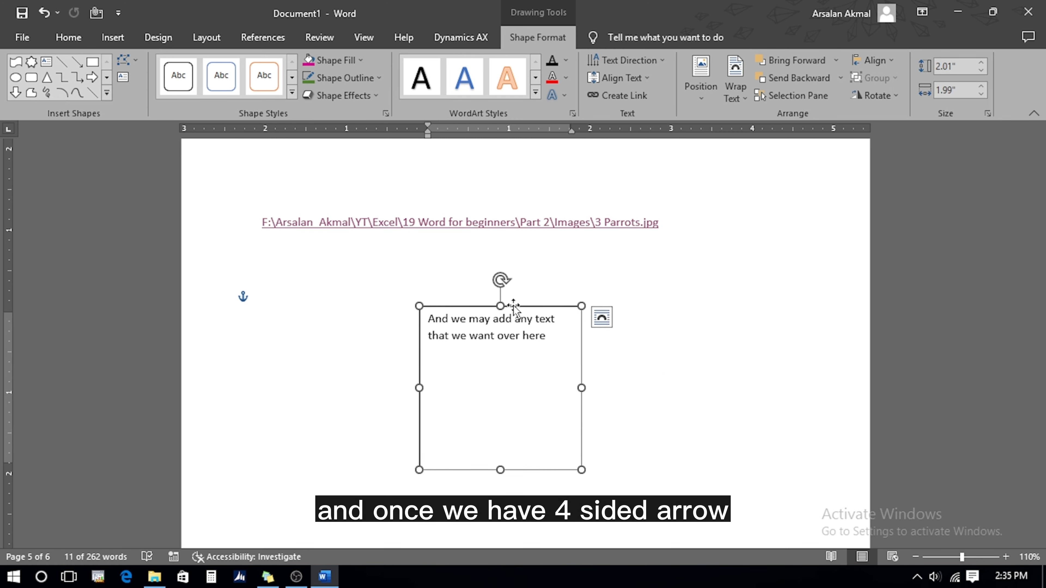
drag(514, 306, 476, 316)
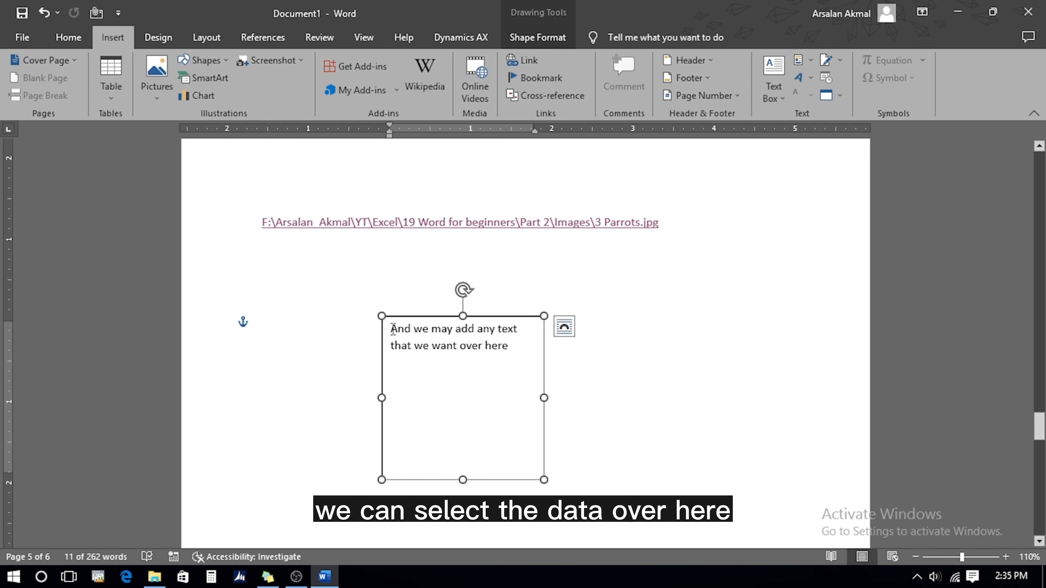
Create WordArt from the text box's text using the plain black fill style.
drag(394, 330, 525, 353)
click(811, 79)
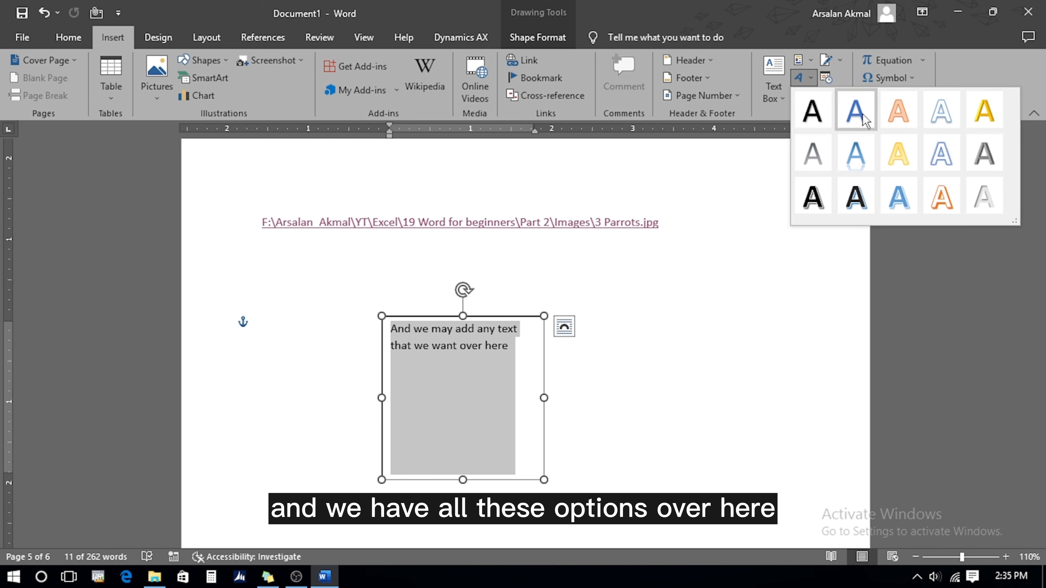
click(810, 112)
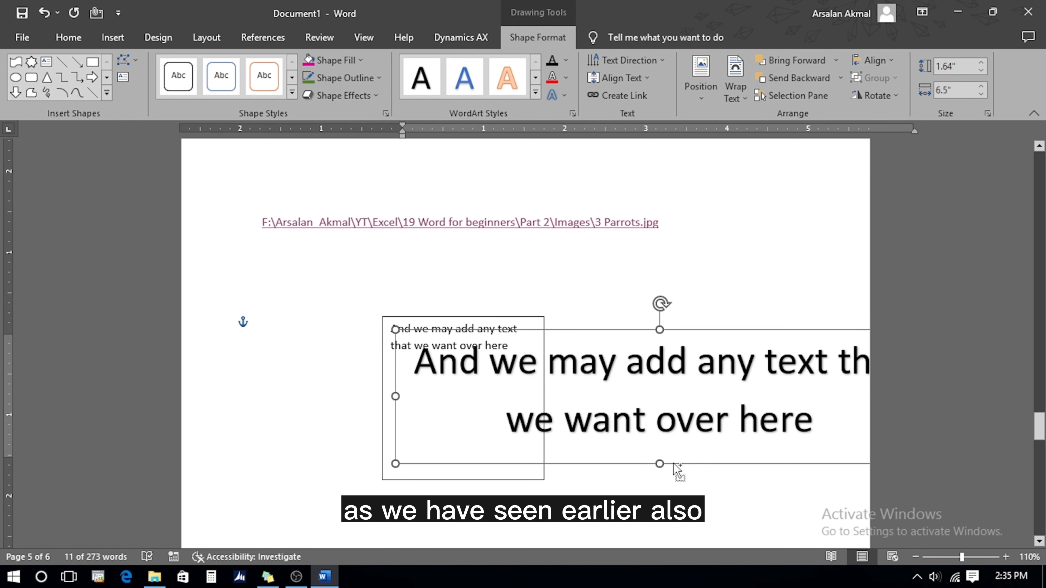
Insert a Microsoft Office signature line below the text box with the signer's full name and the title "Content Creator".
click(840, 61)
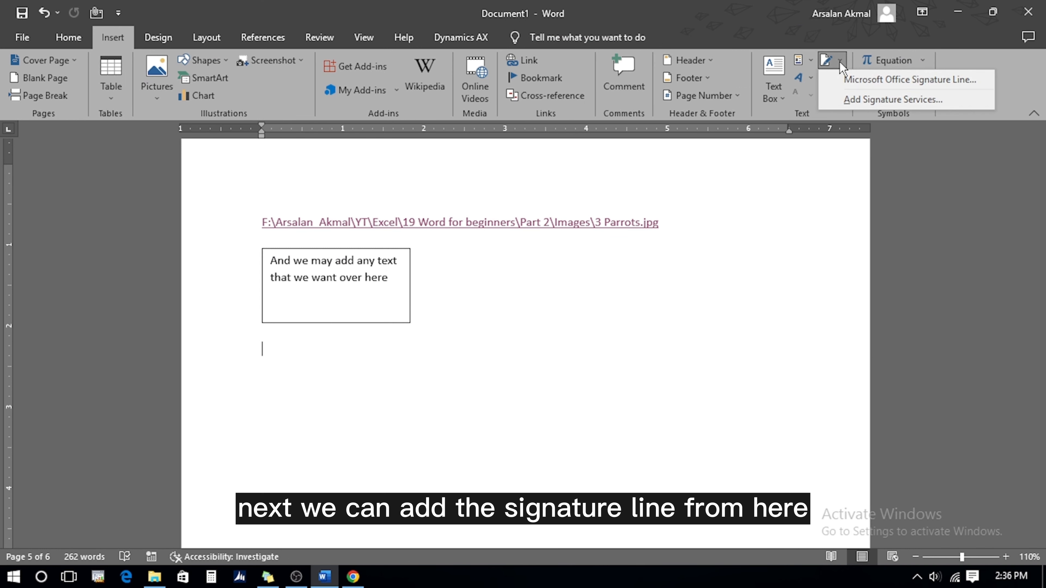
click(844, 82)
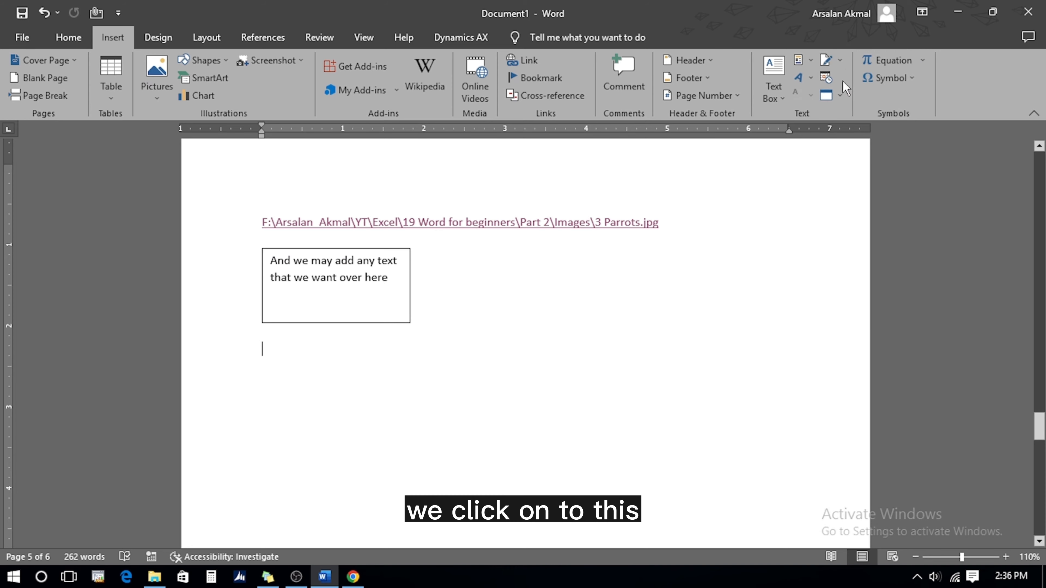
text(Arsalan)
click(479, 379)
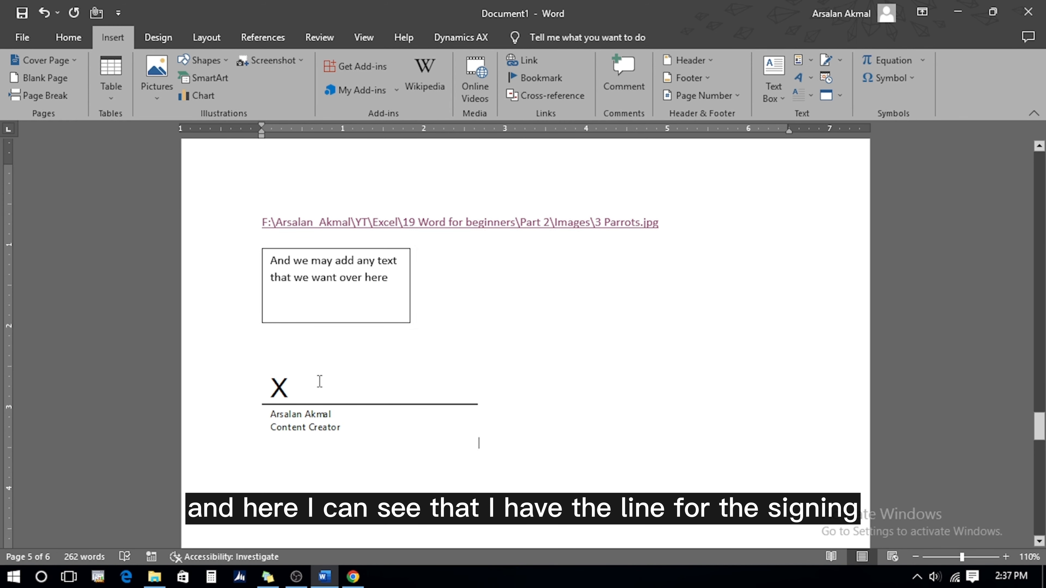
Add blank lines between the text box and the signature line and generate dummy paragraphs there with =rand().
click(320, 382)
click(441, 327)
key(Return)
key(Return)
key(Return)
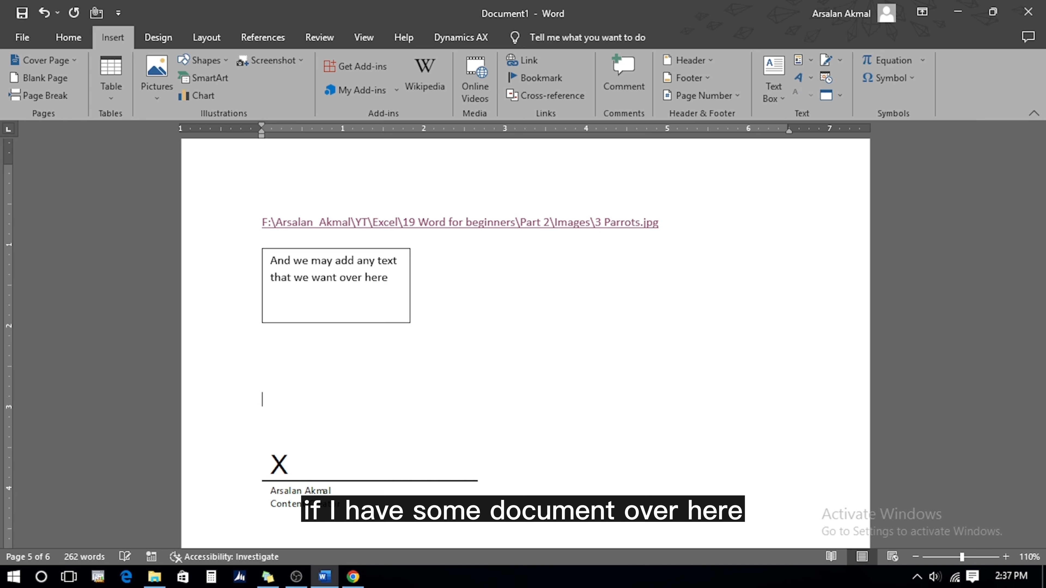
text(=rand())
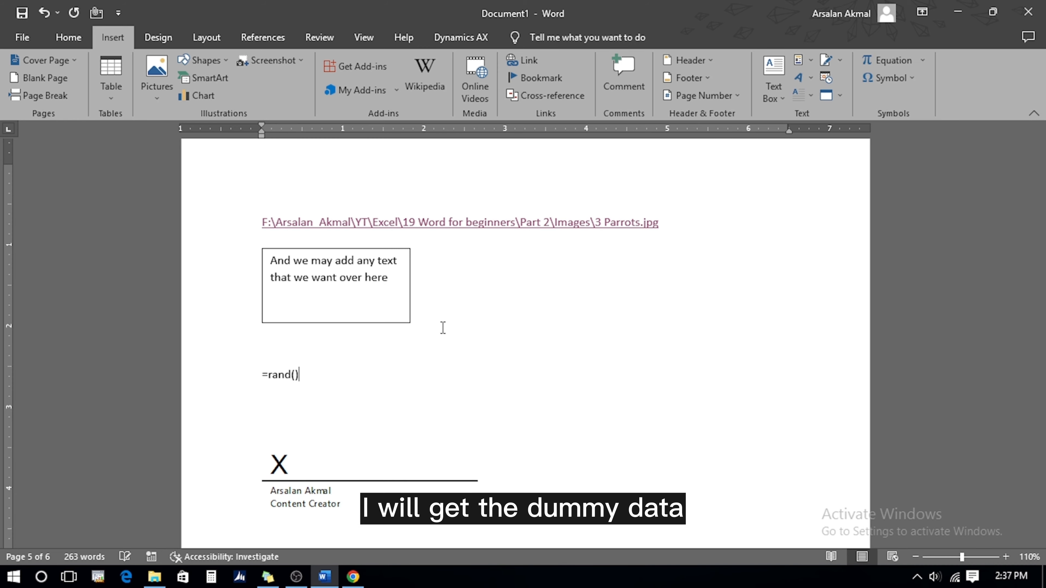
key(Return)
Insert a new Microsoft Excel 97-2003 Worksheet object on the page after the signature line and return to the document body.
mouse_move(1037, 450)
mouse_down()
mouse_move(1040, 480)
mouse_move(1040, 470)
mouse_up()
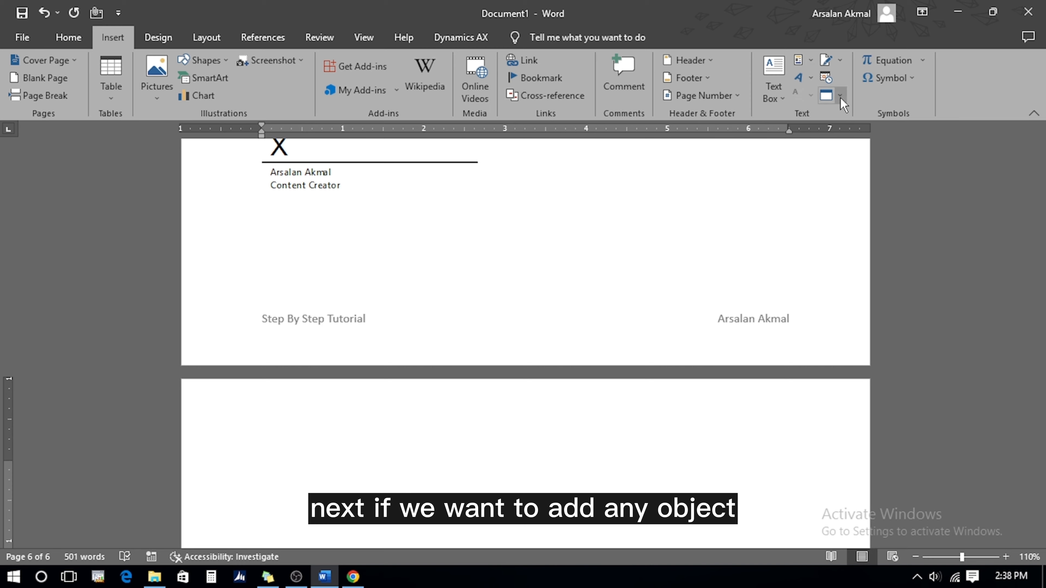
click(840, 99)
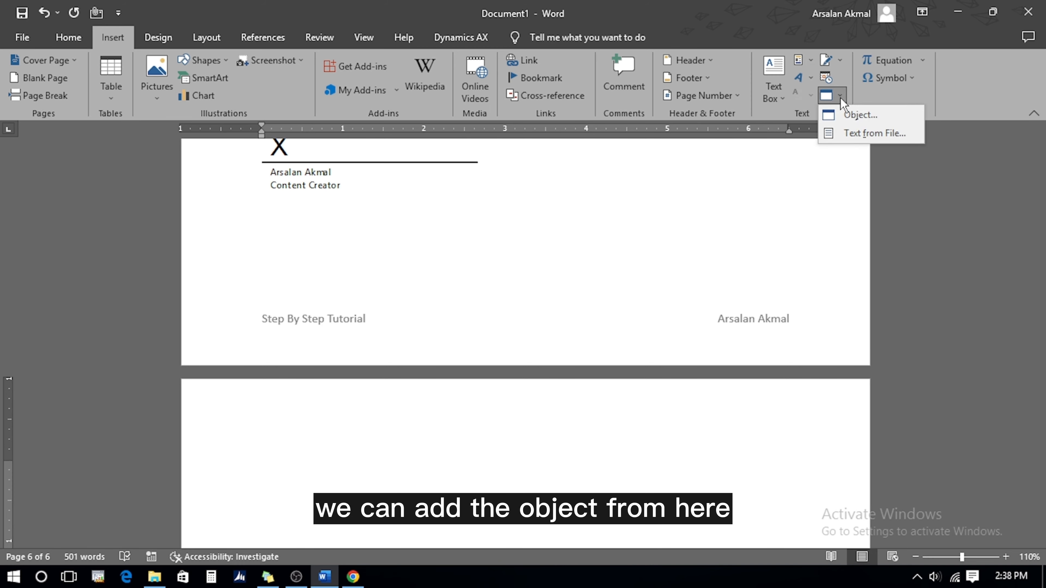
click(860, 115)
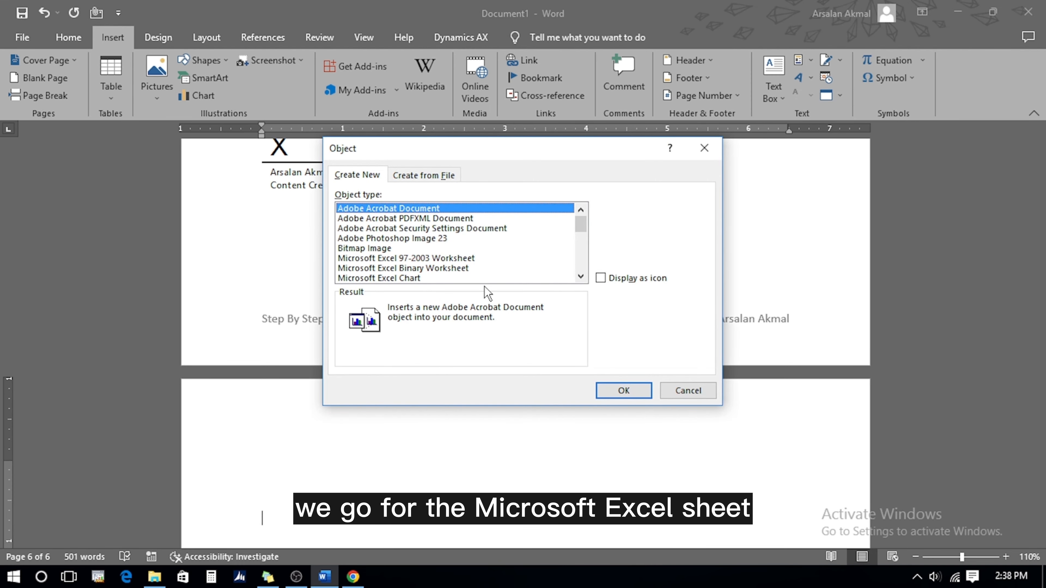
click(488, 258)
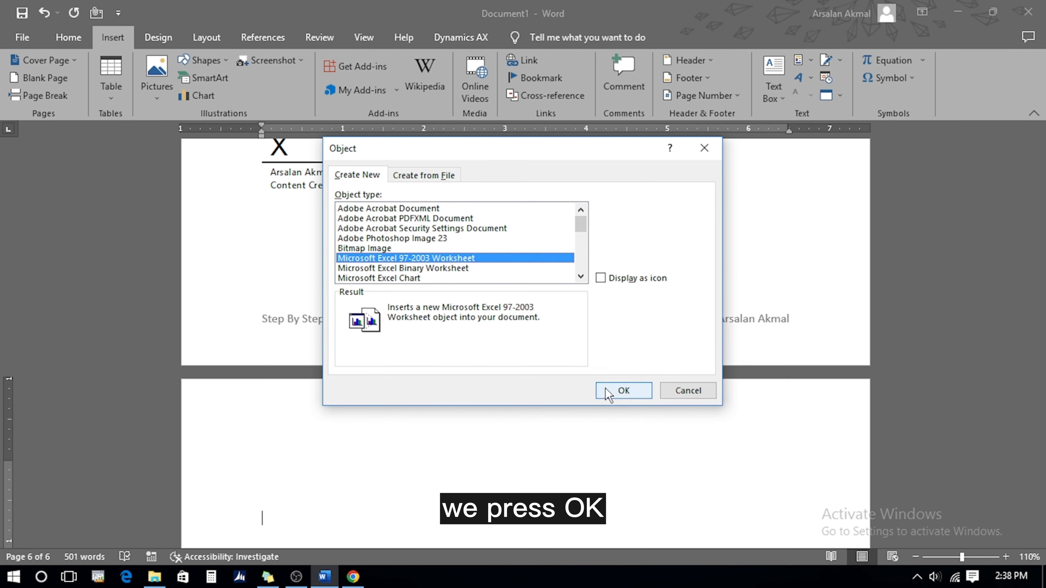
click(613, 392)
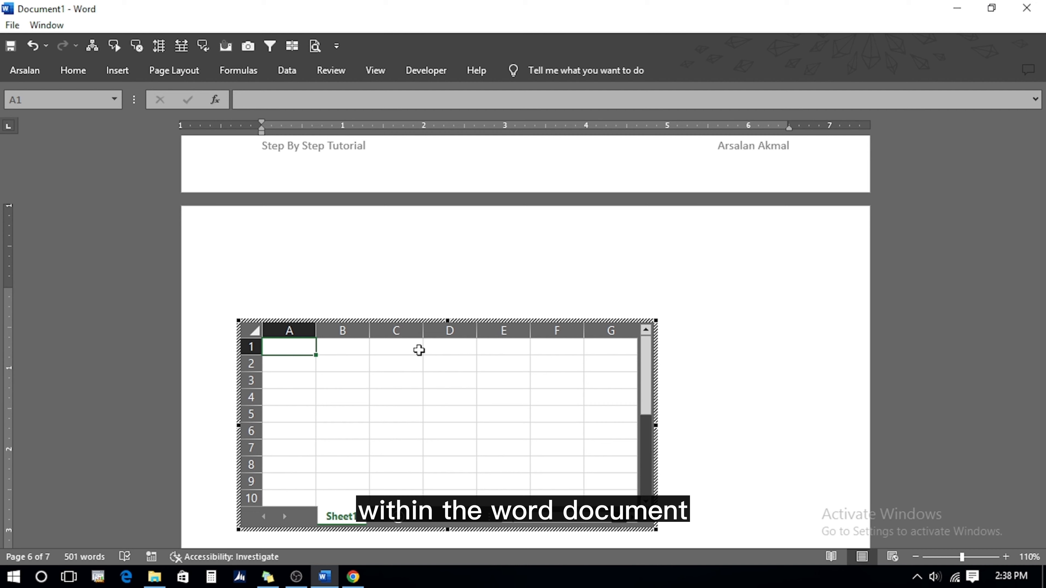
click(419, 268)
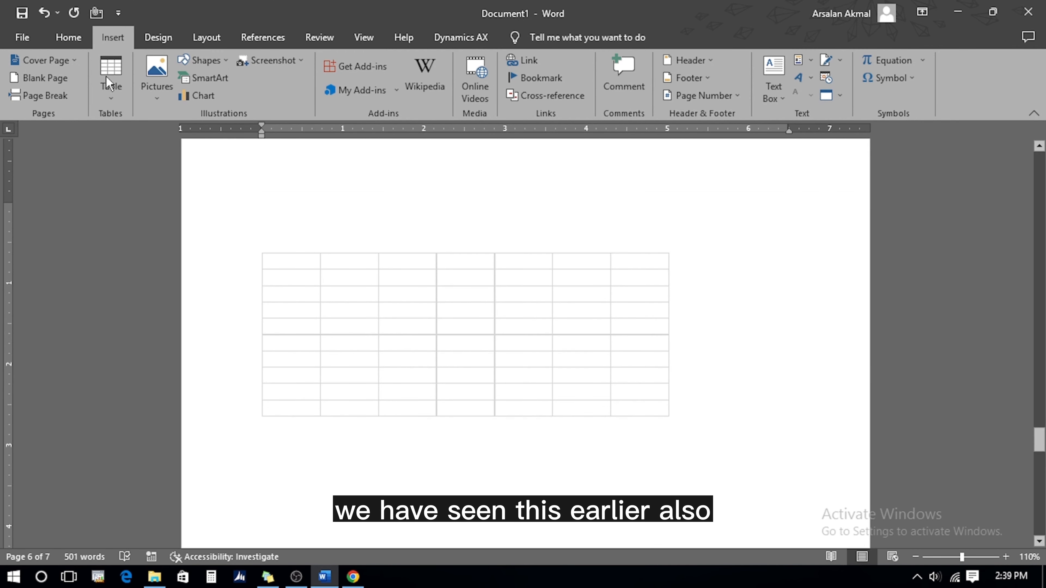
Review the table insertion options and the built-in equations.
click(111, 98)
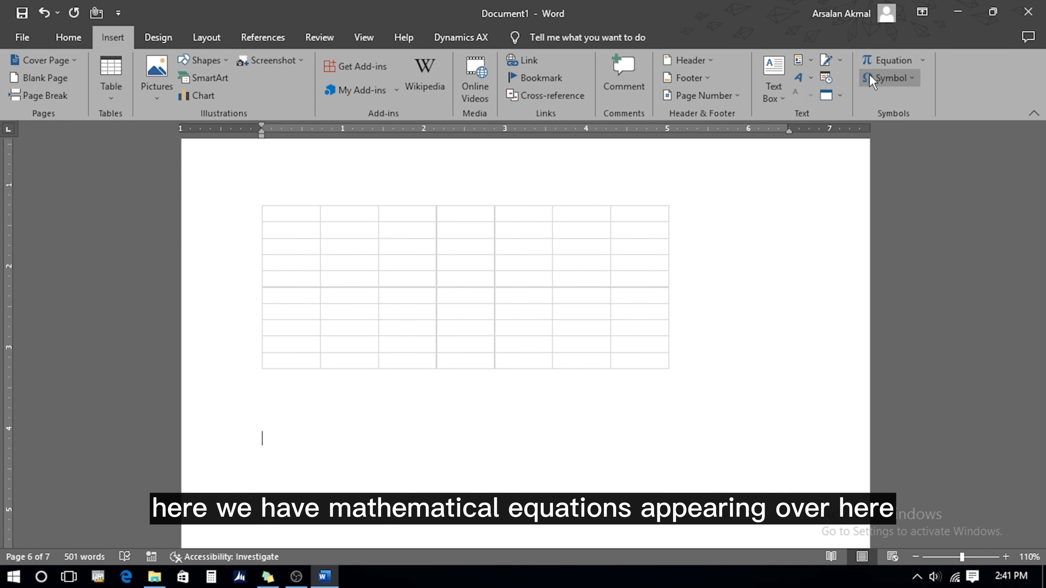
click(922, 61)
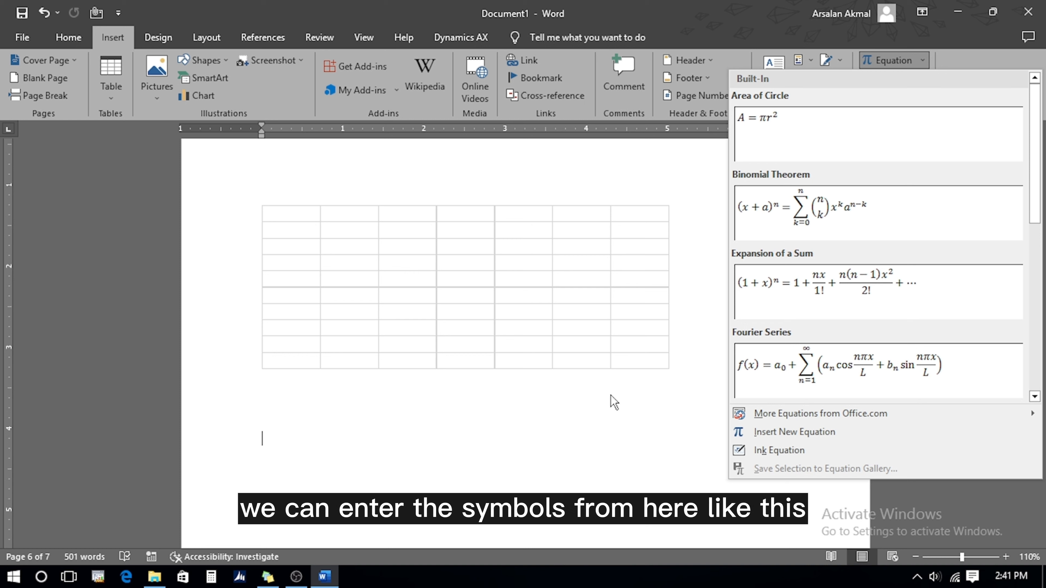
Insert left- and right-pointing black pointer symbols below the worksheet, and a scissors symbol followed by a dashed cut line beneath them.
click(890, 77)
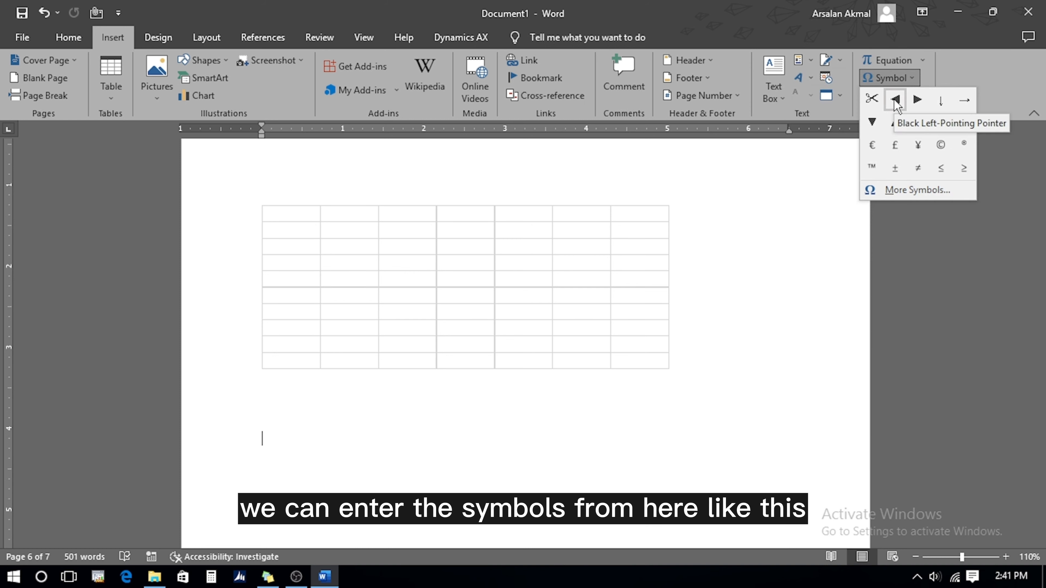
click(895, 101)
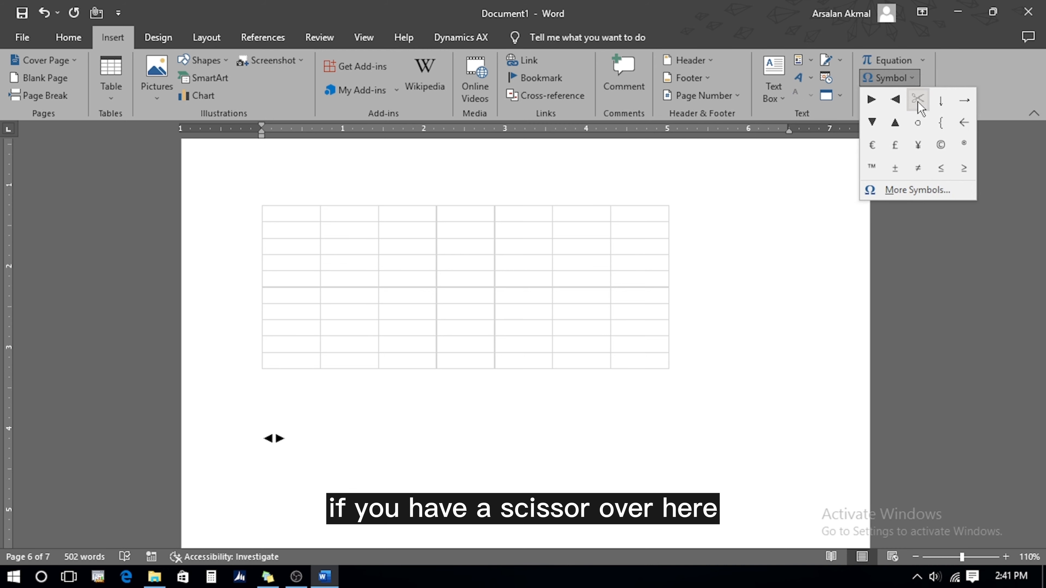
click(915, 101)
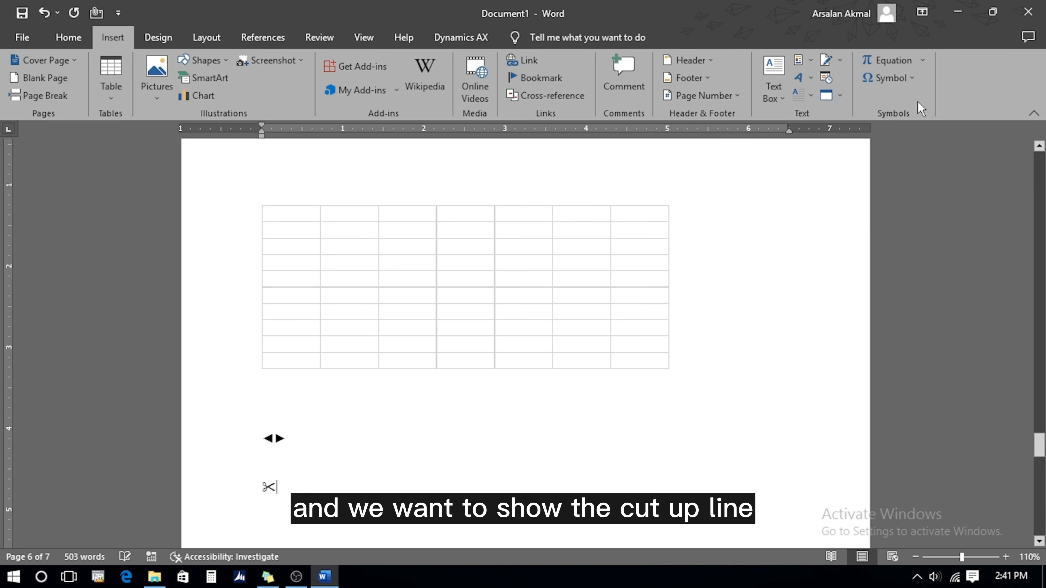
text(----------------------------------------------------------------------)
text(-------------------------------------)
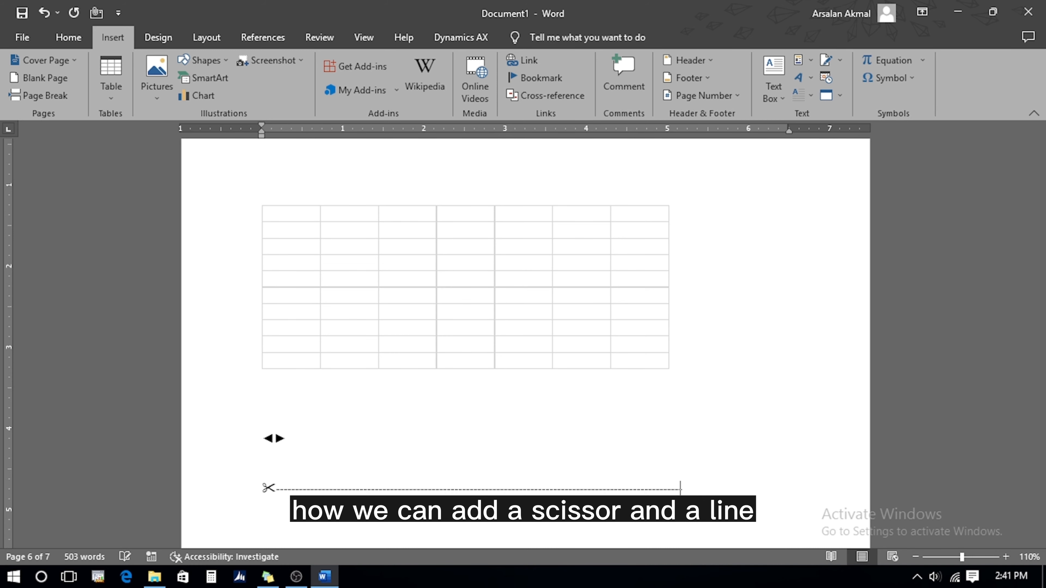
text(---------------------)
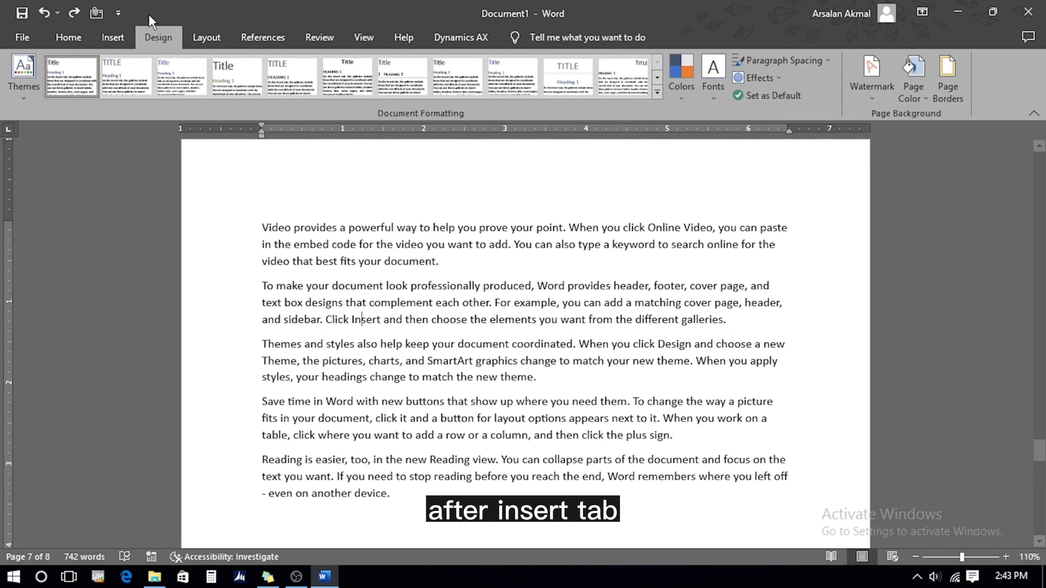
Preview the document themes, such as Main Event, and the built-in style sets on the dummy text.
click(24, 94)
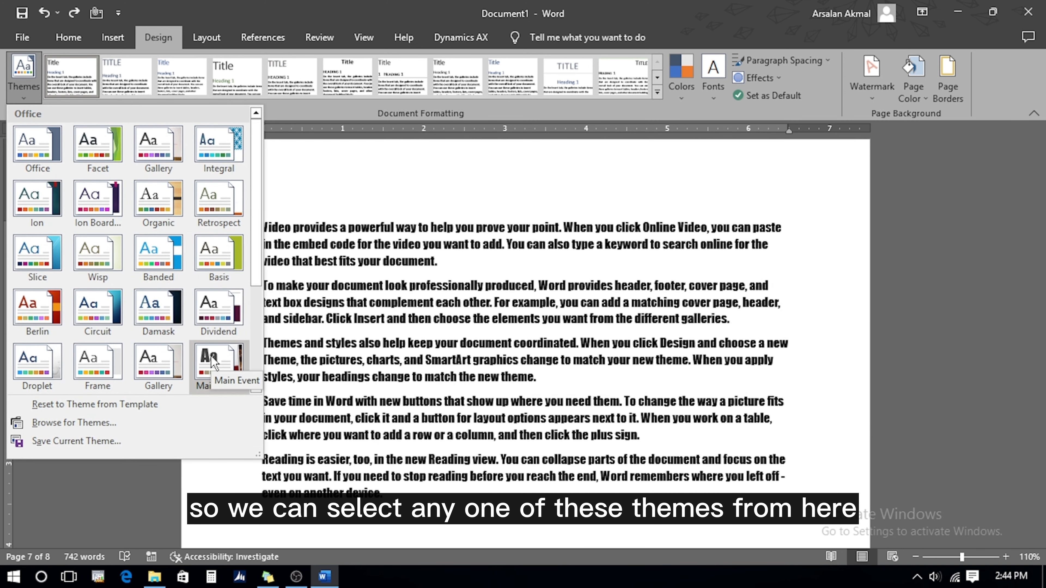
click(372, 121)
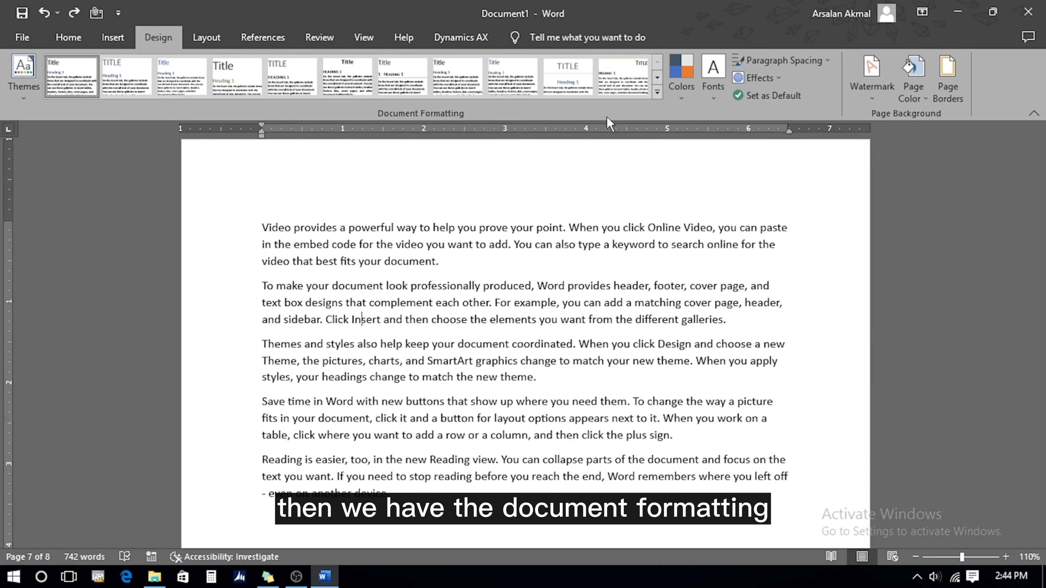
click(658, 93)
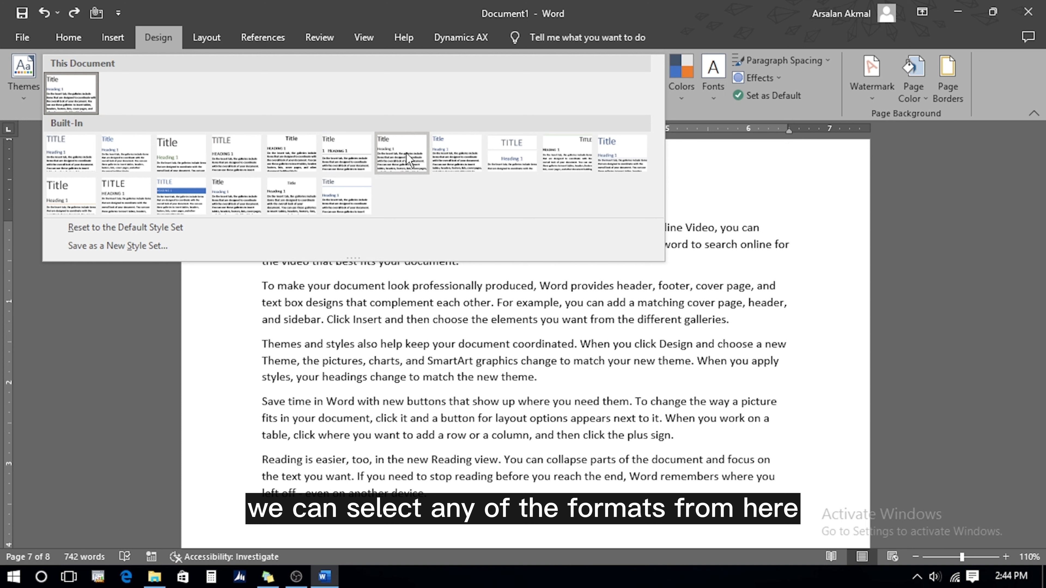
Compare the theme fonts with the regular font list and review the paragraph spacing presets and custom spacing option.
click(713, 93)
click(712, 92)
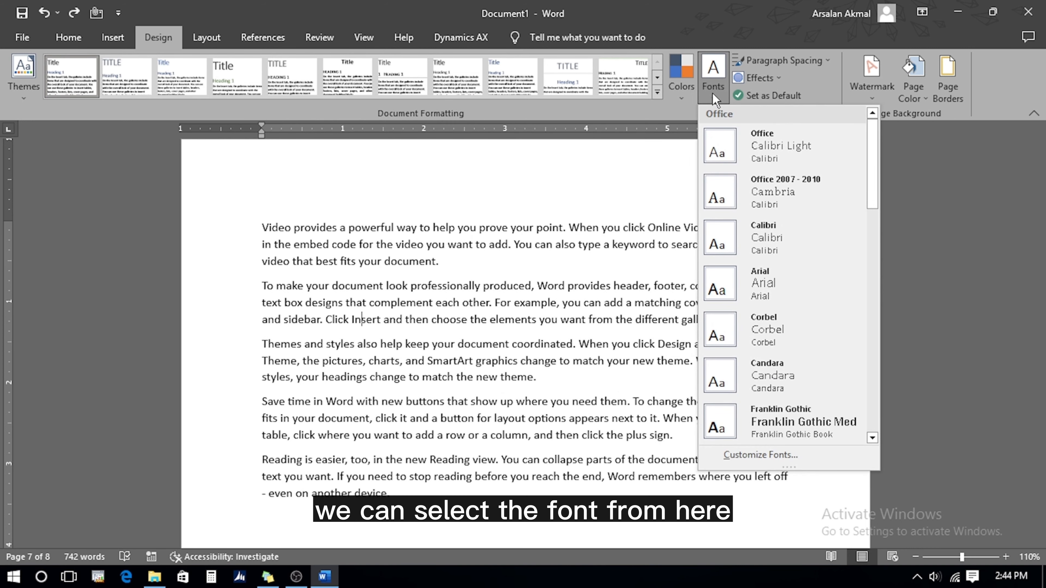
click(68, 39)
click(68, 39)
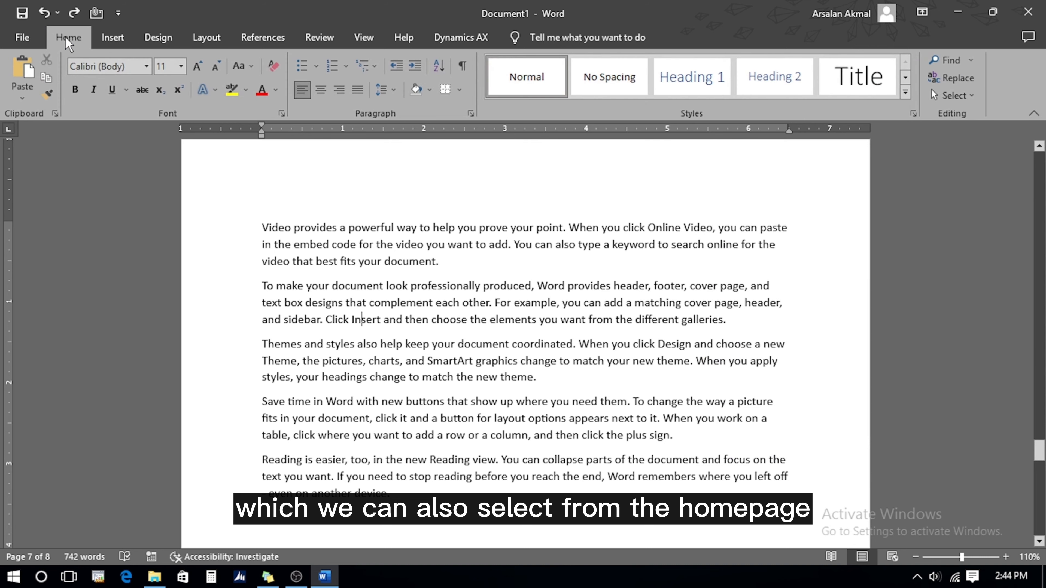
click(147, 69)
click(158, 37)
click(825, 61)
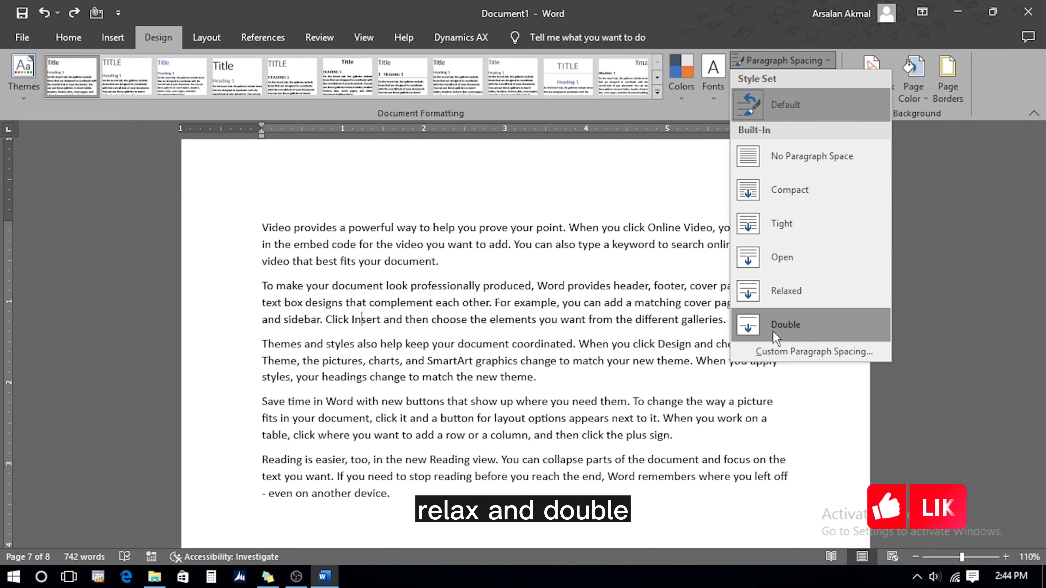
click(762, 353)
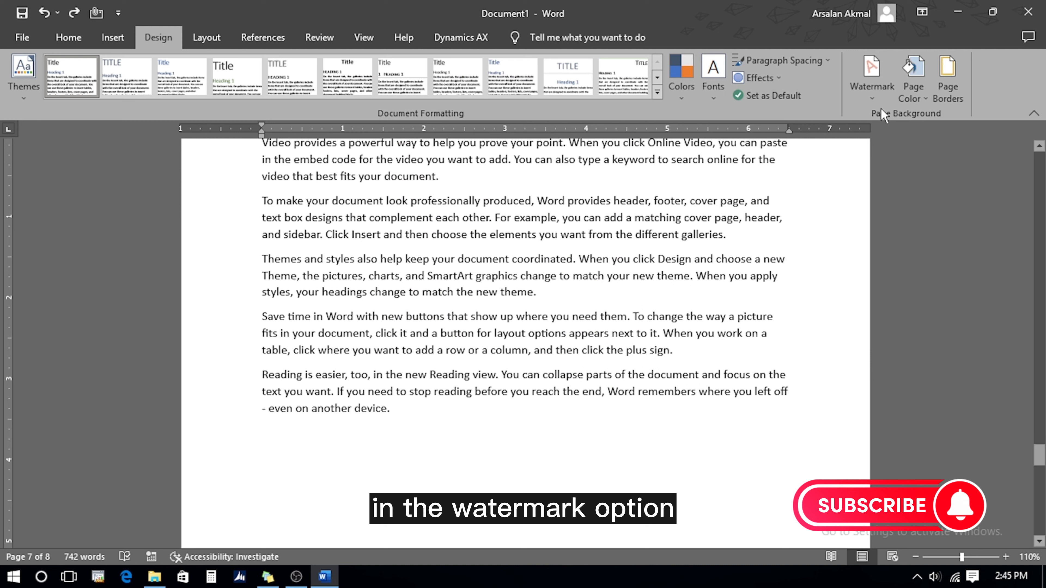
Apply the built-in CONFIDENTIAL 1 diagonal watermark to the document and check it in the print preview.
click(872, 76)
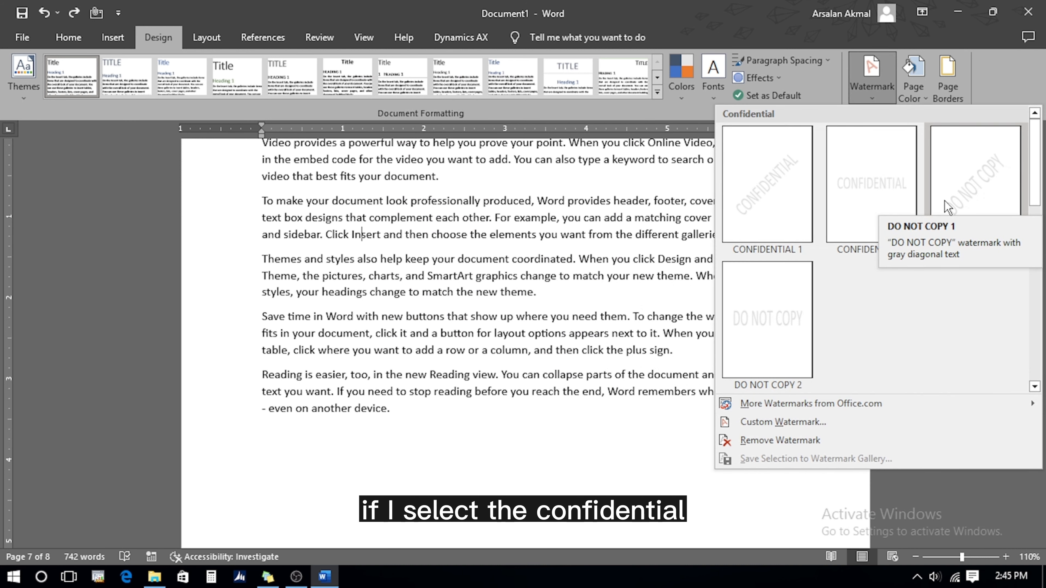
click(767, 184)
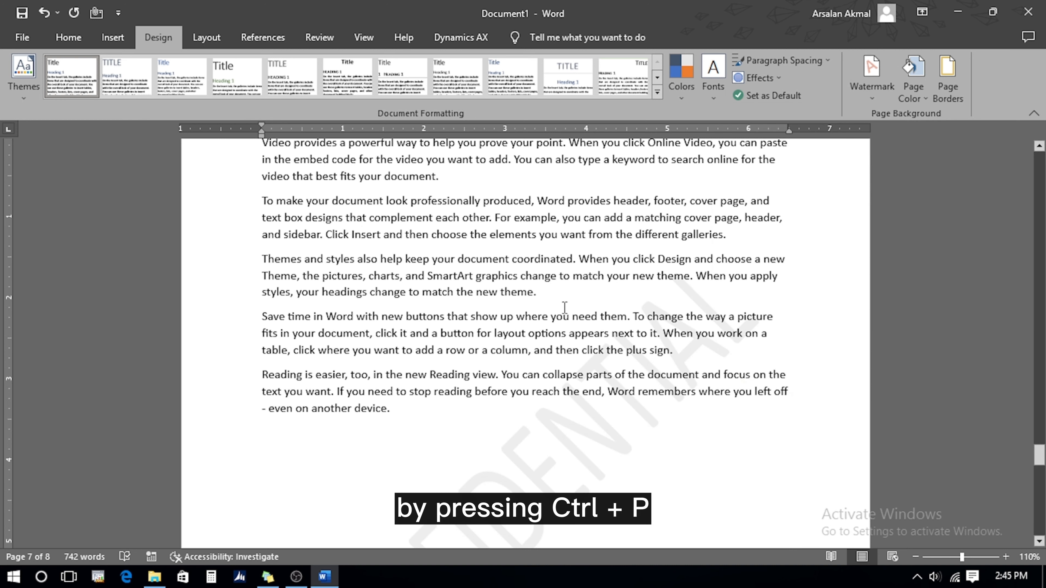
key(ctrl+p)
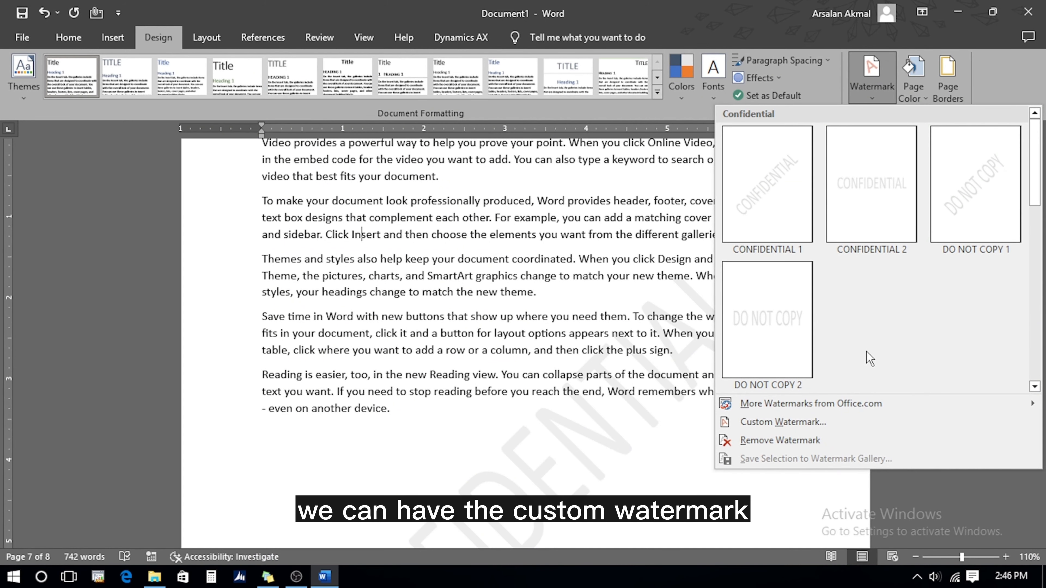
Customize the text watermark to read CONFIDENTIAL 123 and apply it to the document.
click(783, 422)
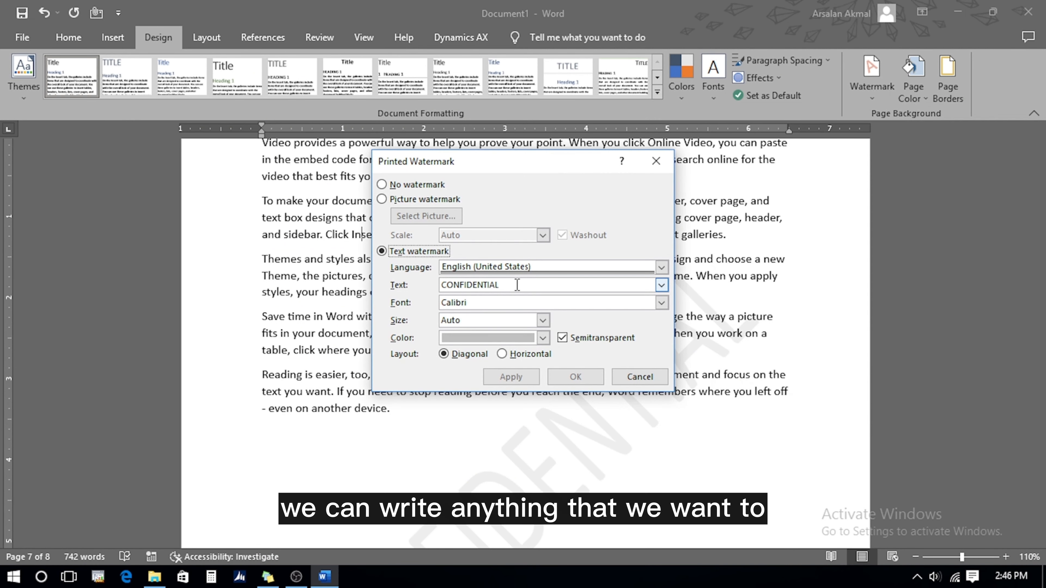
click(515, 286)
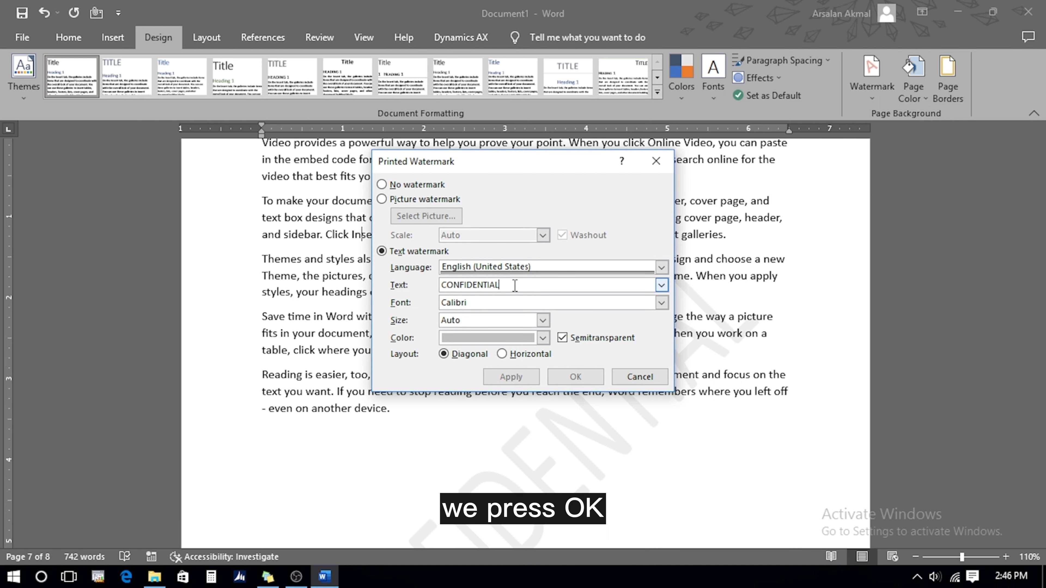
text(123)
click(575, 377)
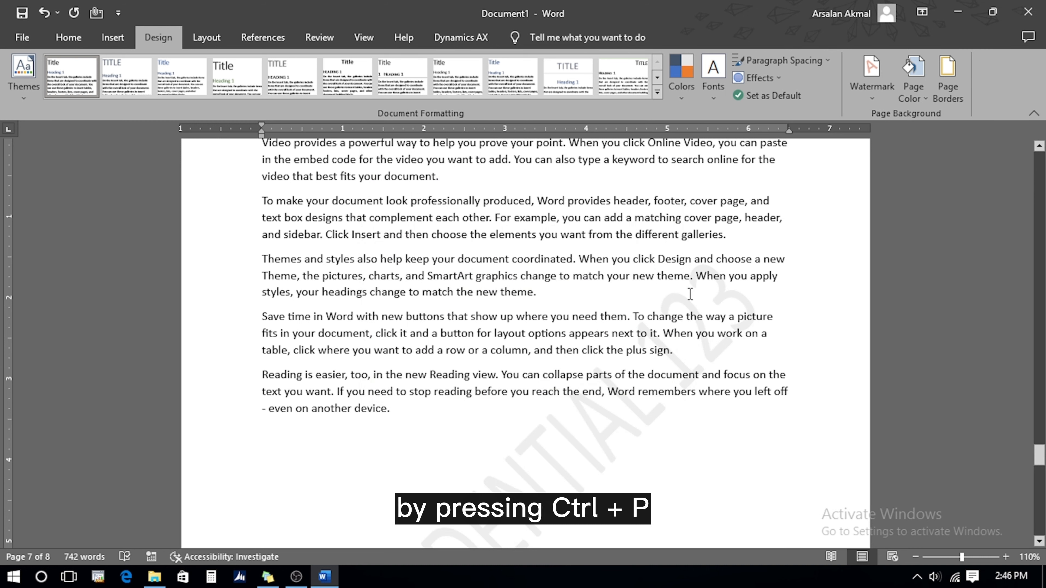
Check the custom text watermark in the print preview and remove the watermark from the document.
key(ctrl+p)
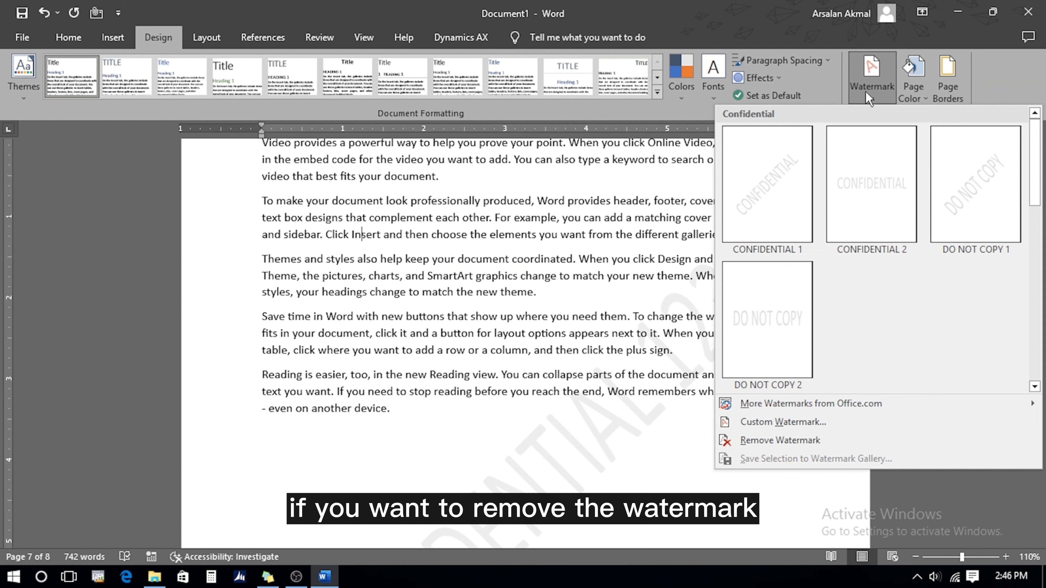
click(793, 442)
Set the page color to the lightest orange theme shade and check the page in the print preview.
click(917, 98)
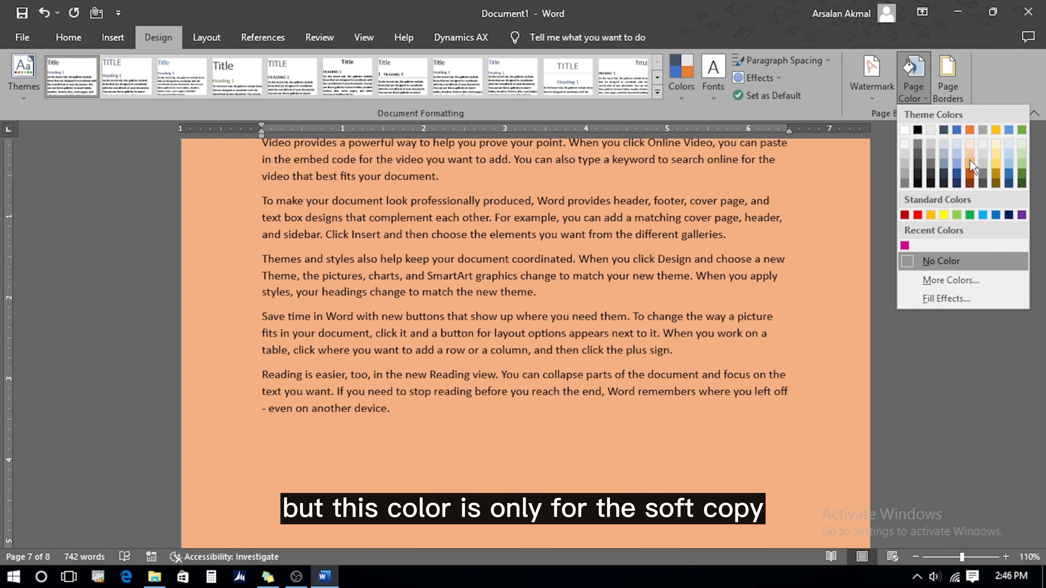
click(970, 144)
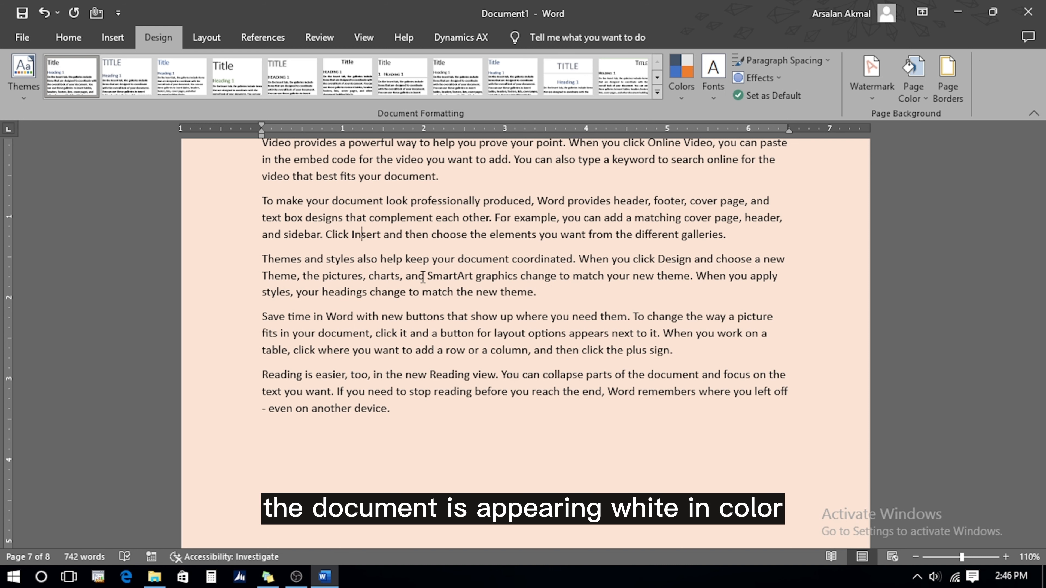
key(ctrl+p)
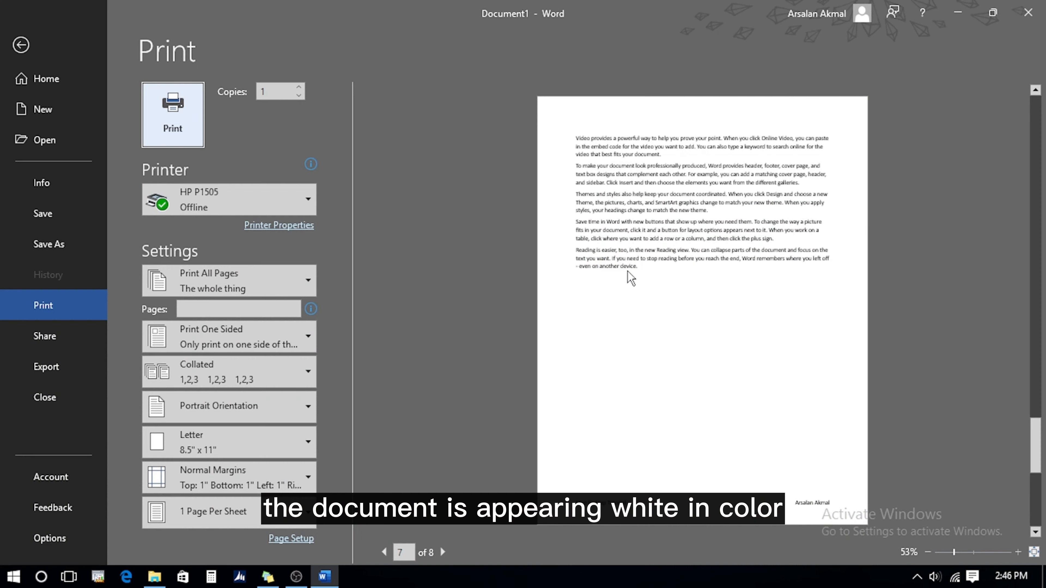
key(Escape)
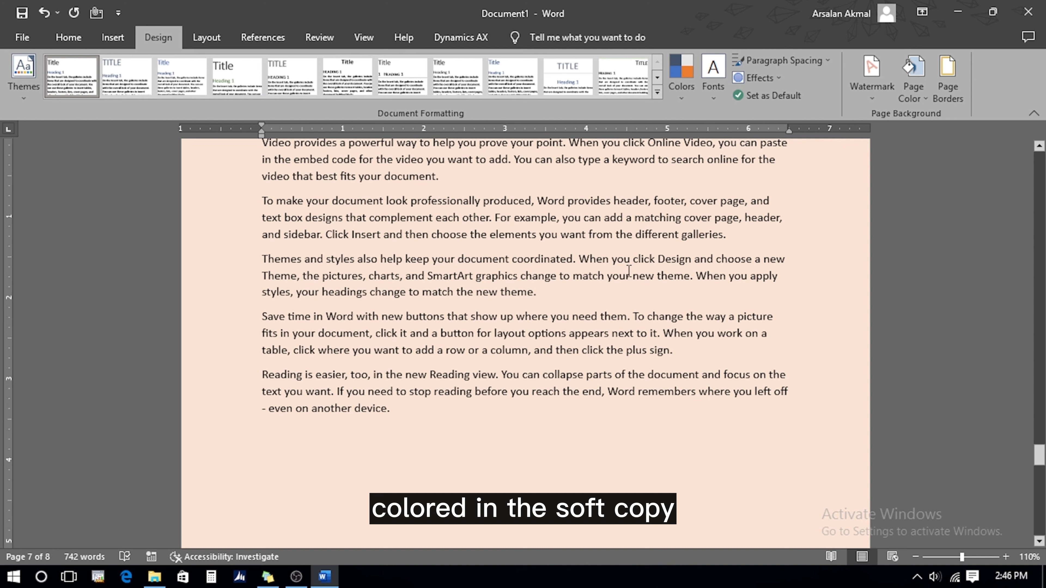
Open the page color choices for the document.
click(913, 83)
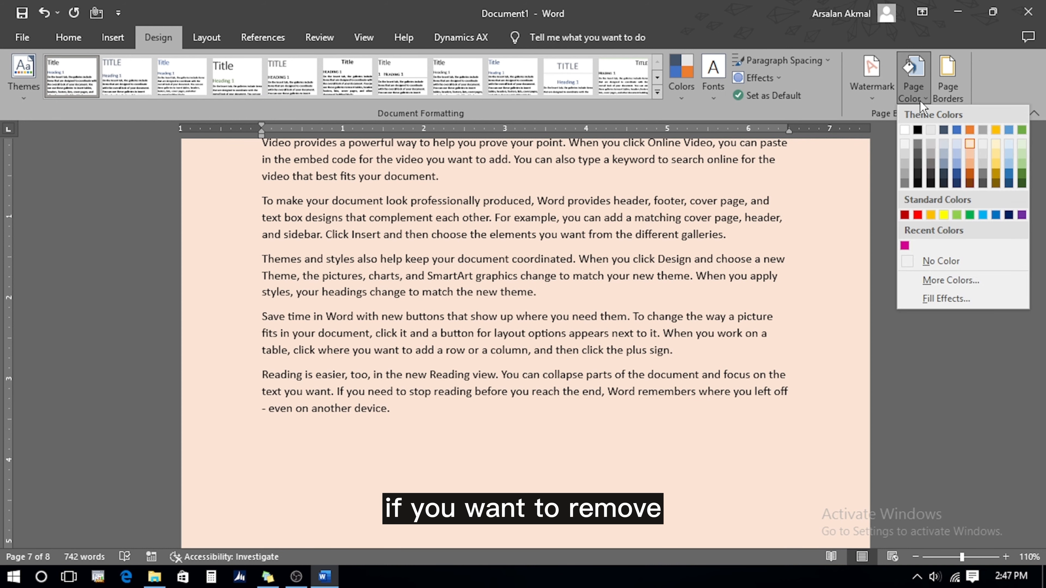